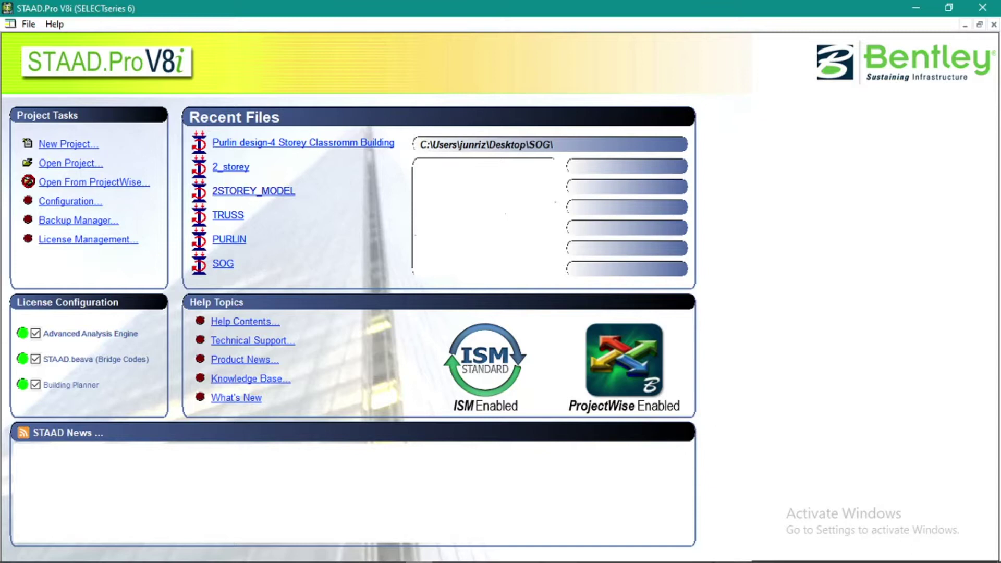
- Bring up the SCHOOL model and orbit from a frontal view toward the building's left end
click(663, 553)
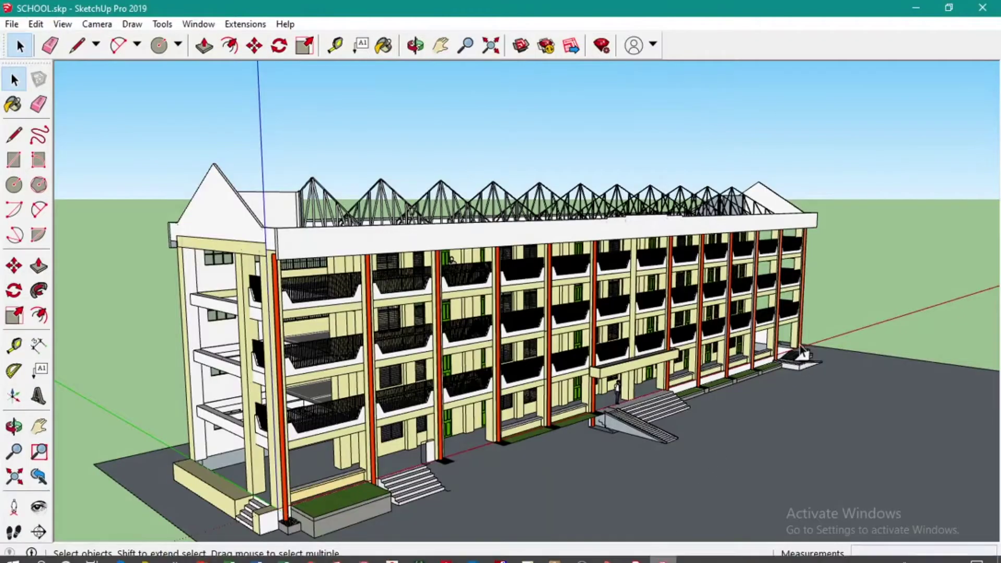
scroll(807, 367, down, 4)
scroll(612, 386, up, 4)
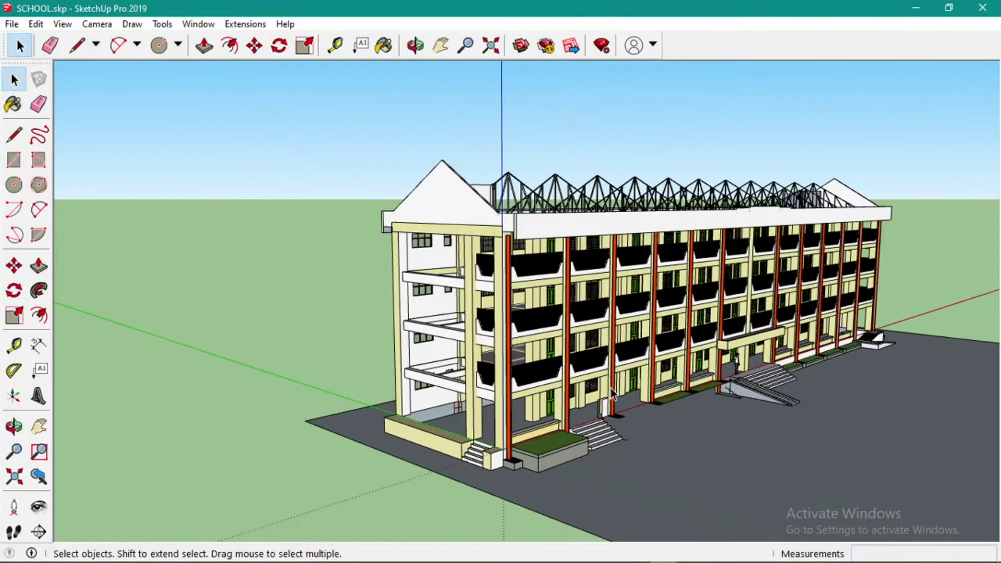
scroll(613, 392, up, 3)
key(o)
scroll(528, 380, up, 3)
drag(528, 380, 509, 385)
key(space)
scroll(437, 391, down, 1)
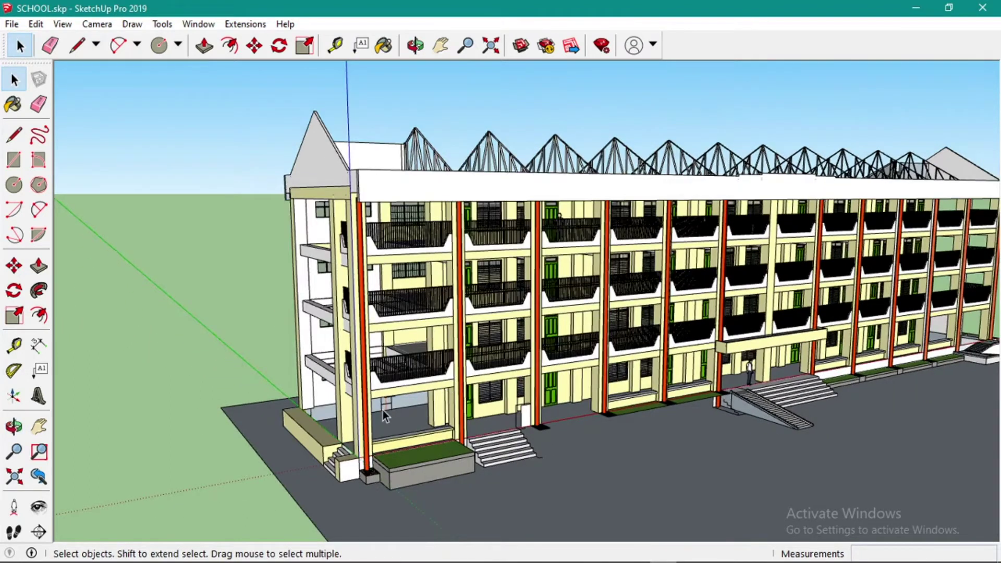
scroll(382, 409, up, 1)
key(o)
drag(394, 408, 276, 370)
key(space)
middle_drag(280, 370, 475, 416)
middle_drag(534, 398, 761, 380)
scroll(777, 377, down, 2)
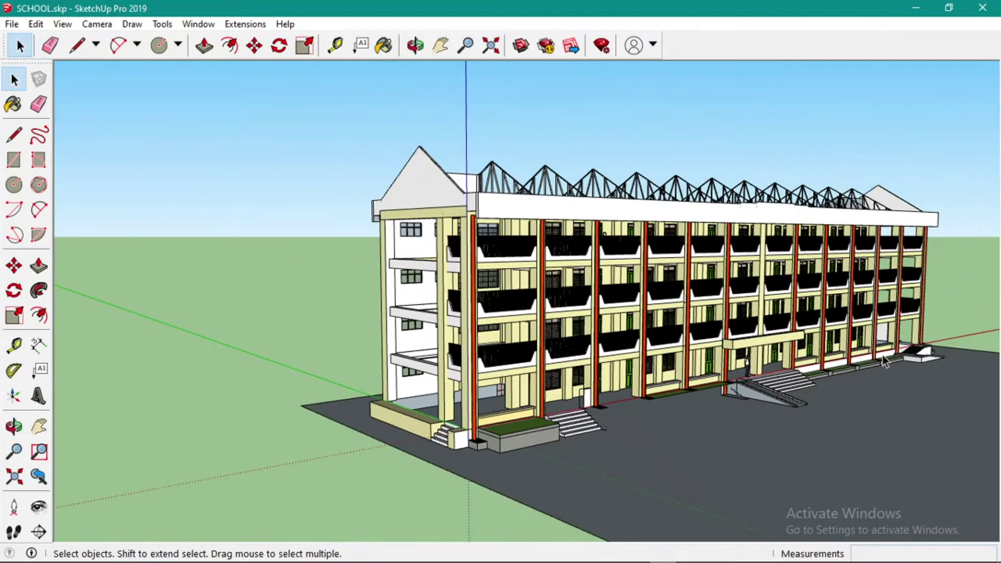
scroll(884, 359, up, 2)
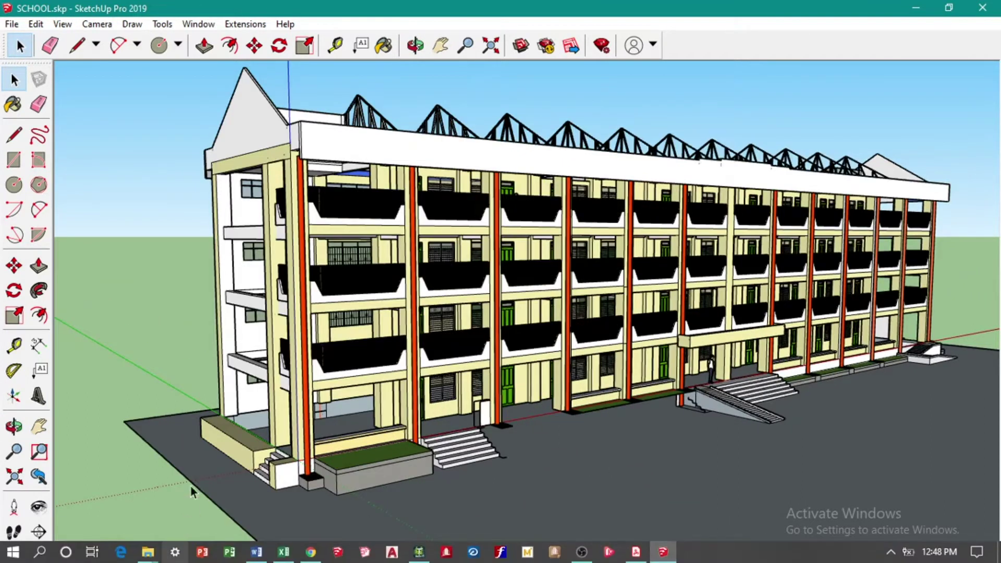
- Orbit around the left end and up over the roof to inspect the steel roof trusses
middle_drag(632, 366, 574, 400)
scroll(380, 395, down, 2)
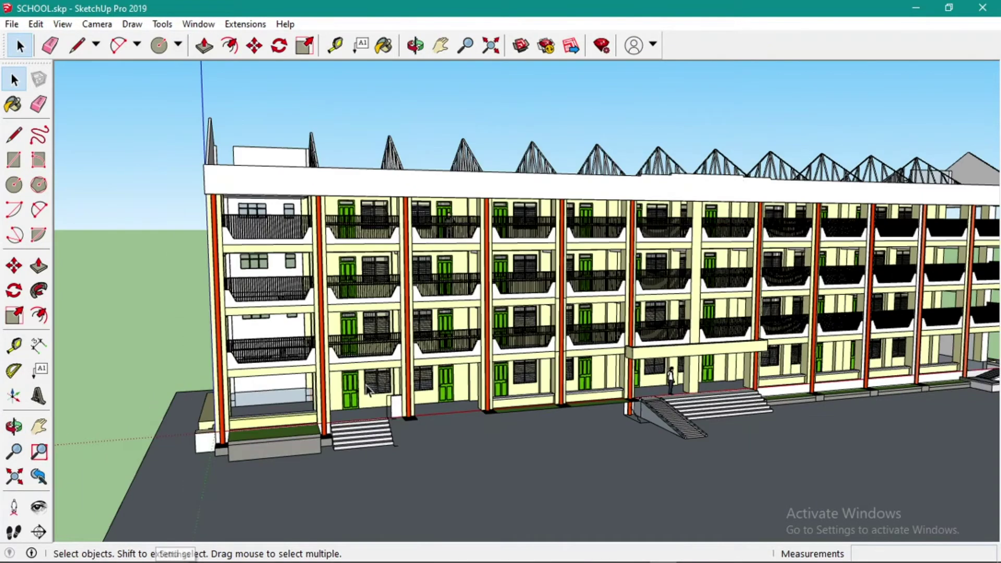
middle_drag(401, 386, 284, 375)
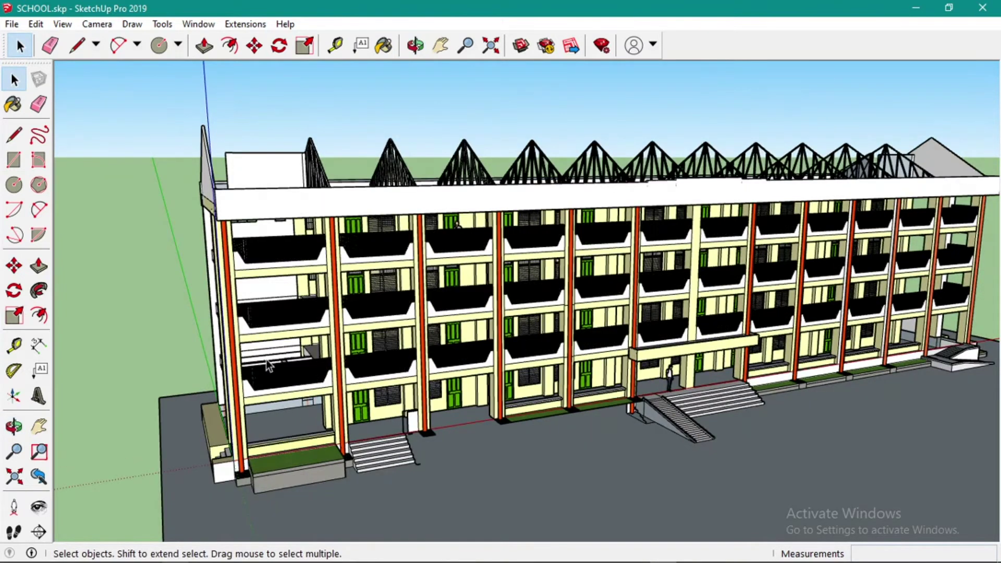
scroll(234, 354, up, 2)
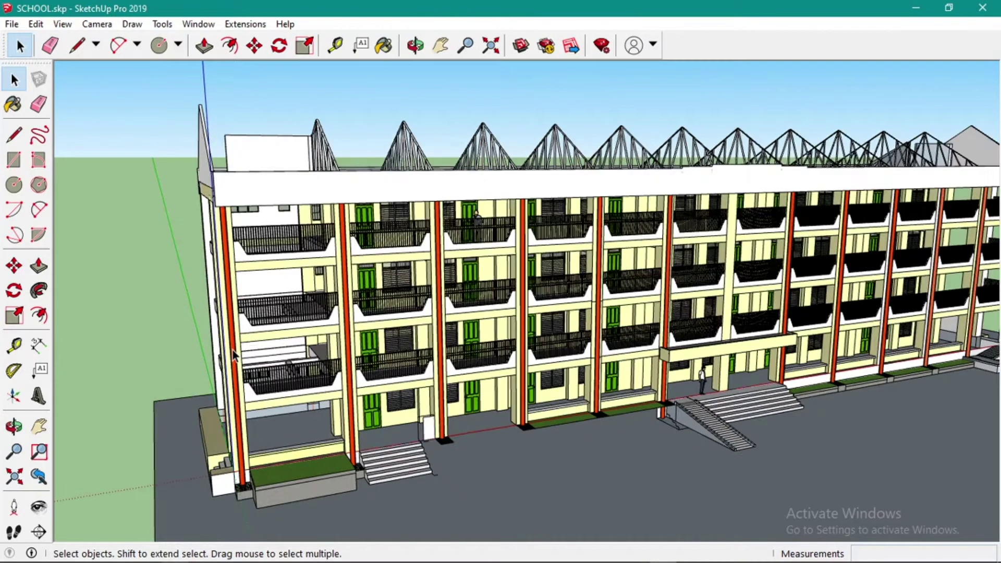
scroll(234, 354, down, 3)
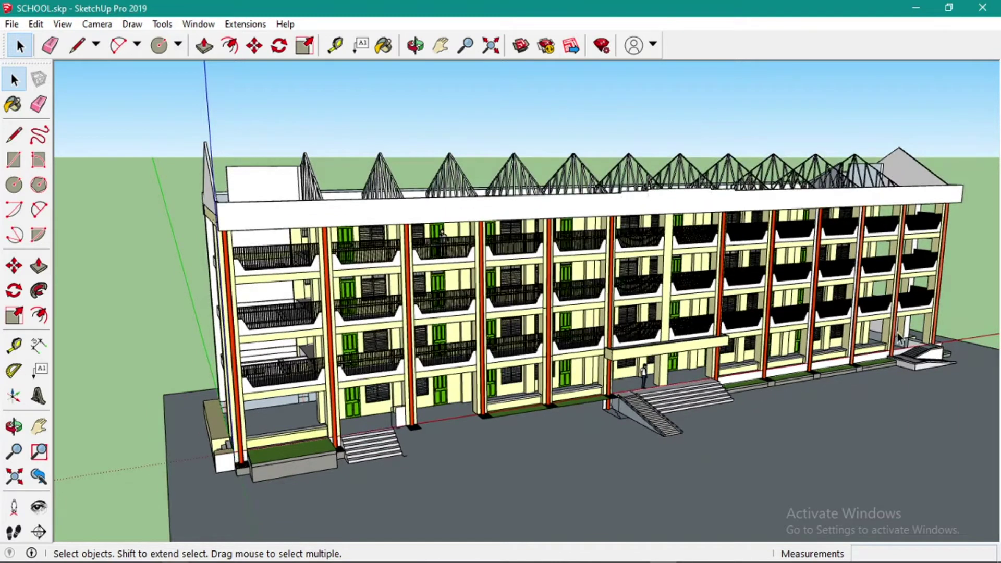
middle_drag(888, 356, 496, 391)
middle_drag(375, 387, 314, 419)
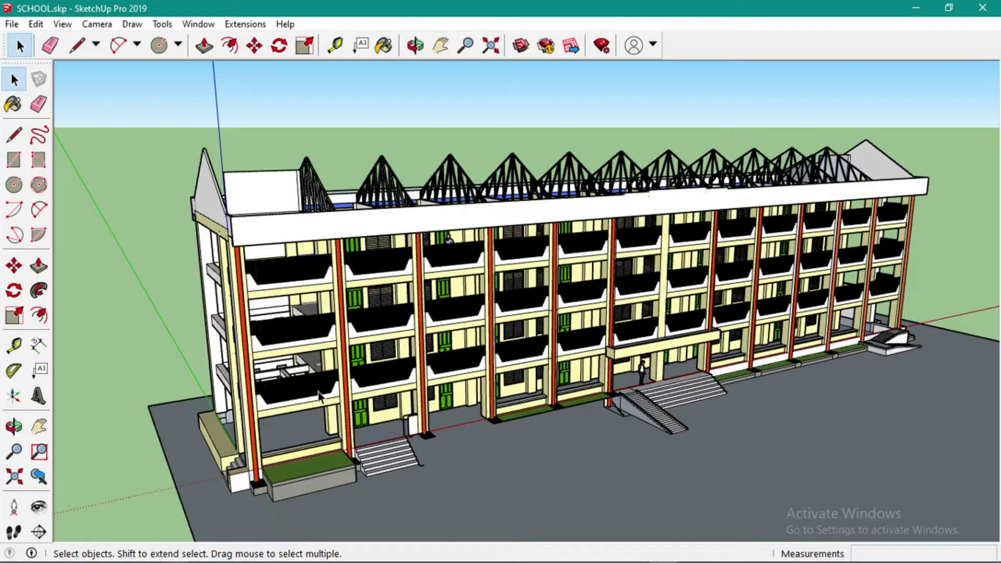
middle_drag(515, 375, 360, 373)
middle_drag(410, 397, 328, 424)
scroll(375, 422, up, 2)
scroll(408, 376, up, 3)
scroll(321, 427, up, 2)
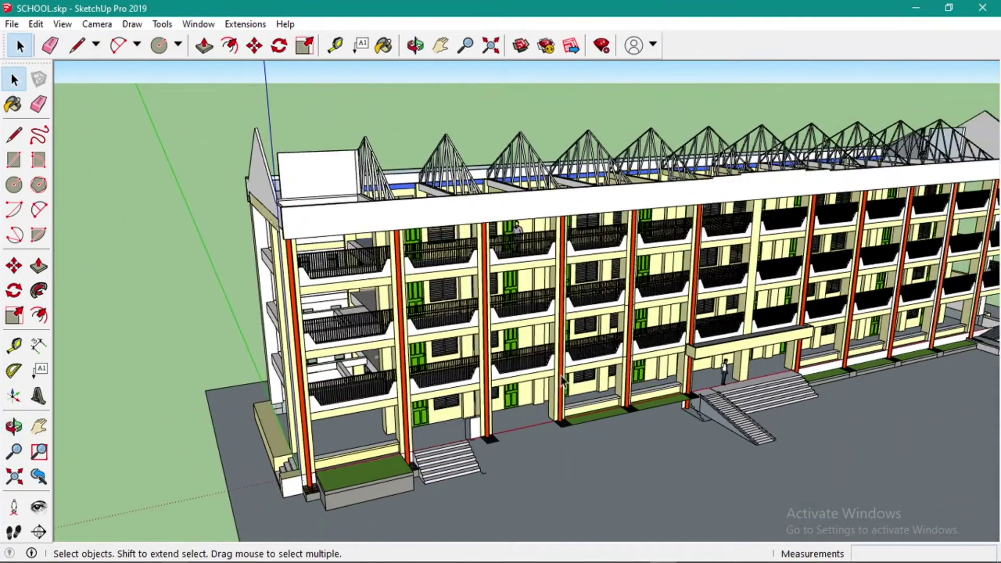
scroll(567, 377, down, 3)
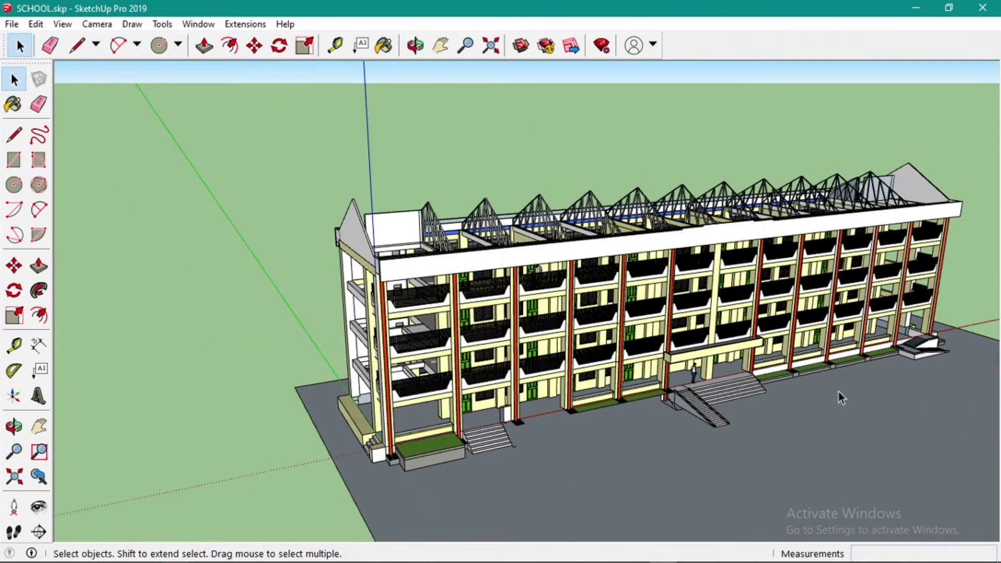
scroll(842, 396, up, 3)
middle_drag(645, 308, 567, 326)
scroll(595, 305, up, 2)
scroll(567, 326, down, 3)
scroll(546, 436, up, 4)
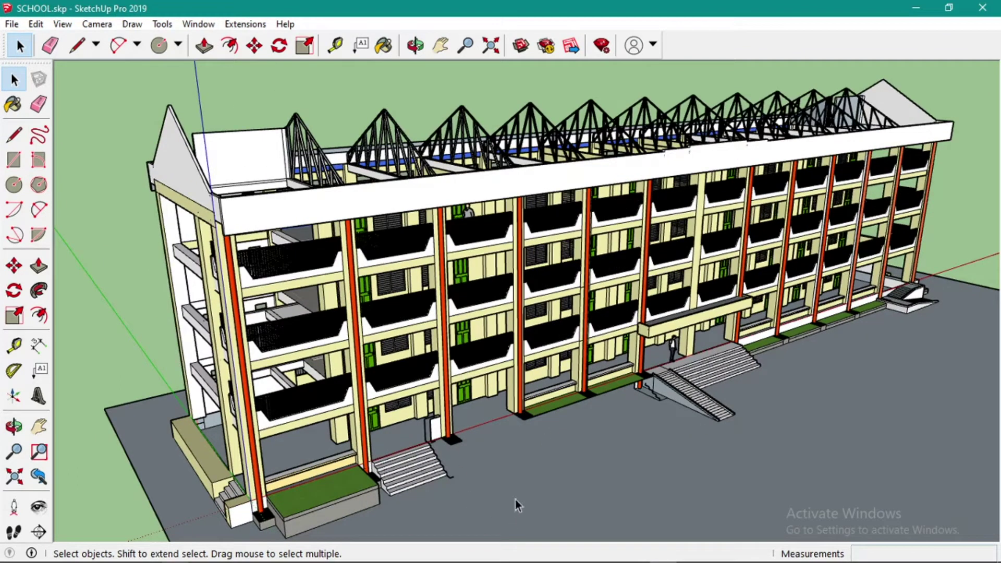
- Start a new Space project named PURLIN_SCHOOL in meters and kilonewtons, opening in Add Beam mode
click(419, 551)
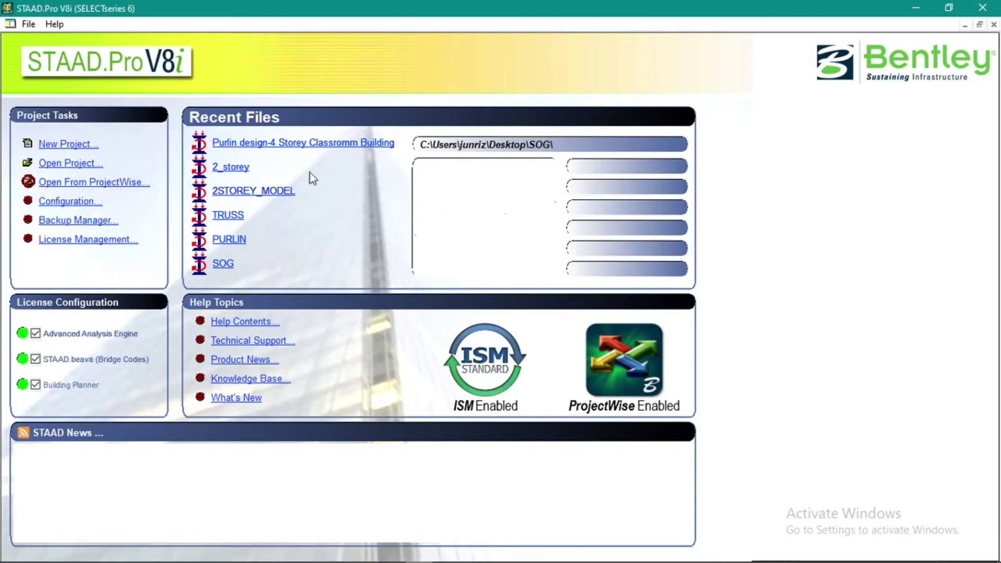
click(77, 145)
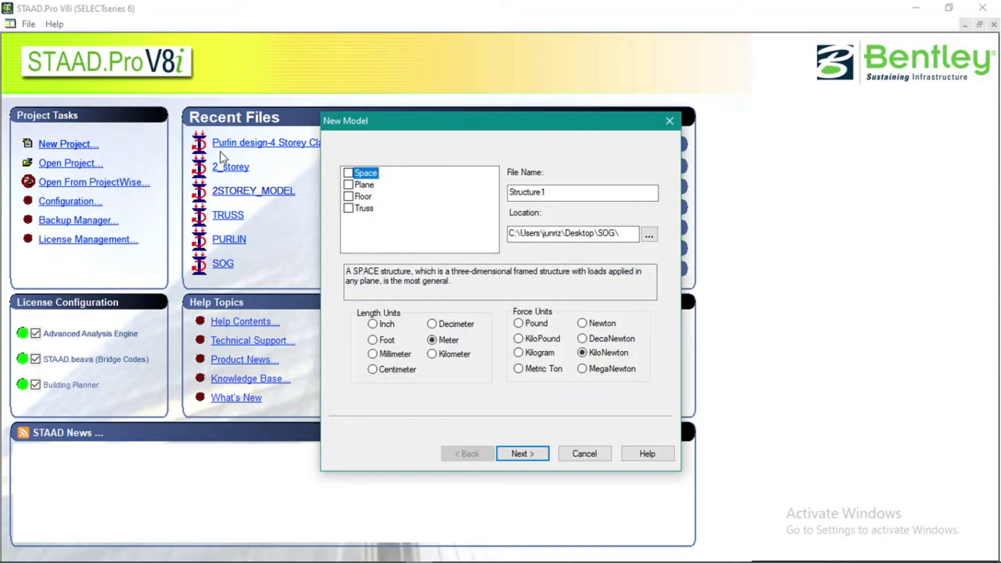
click(348, 173)
click(549, 197)
drag(549, 198, 478, 203)
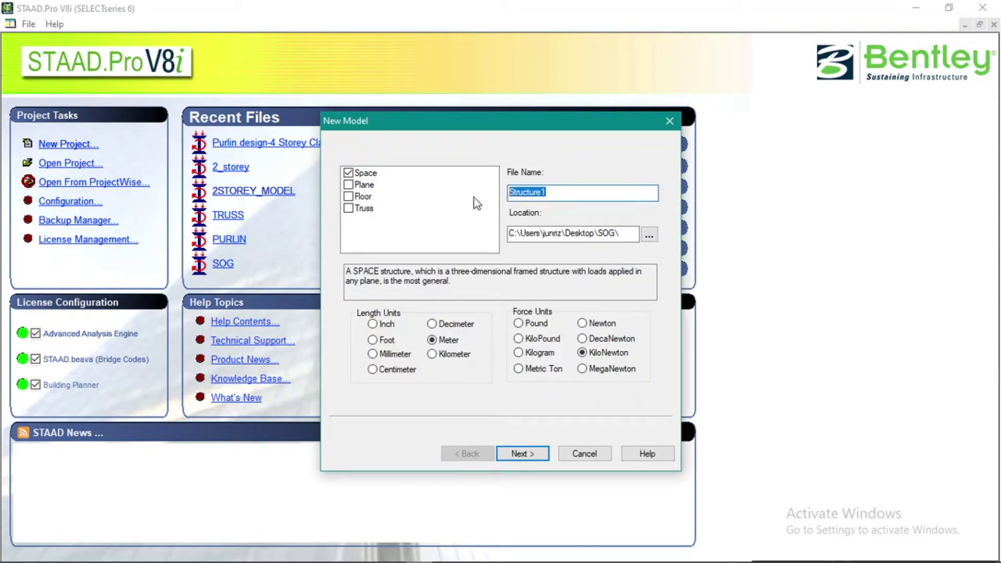
text(PURLIN)
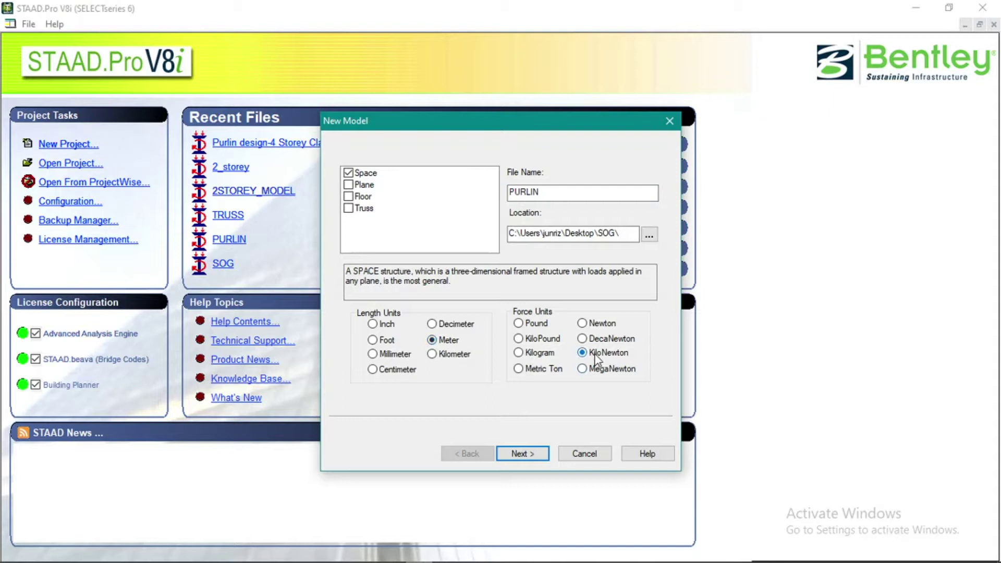
click(523, 455)
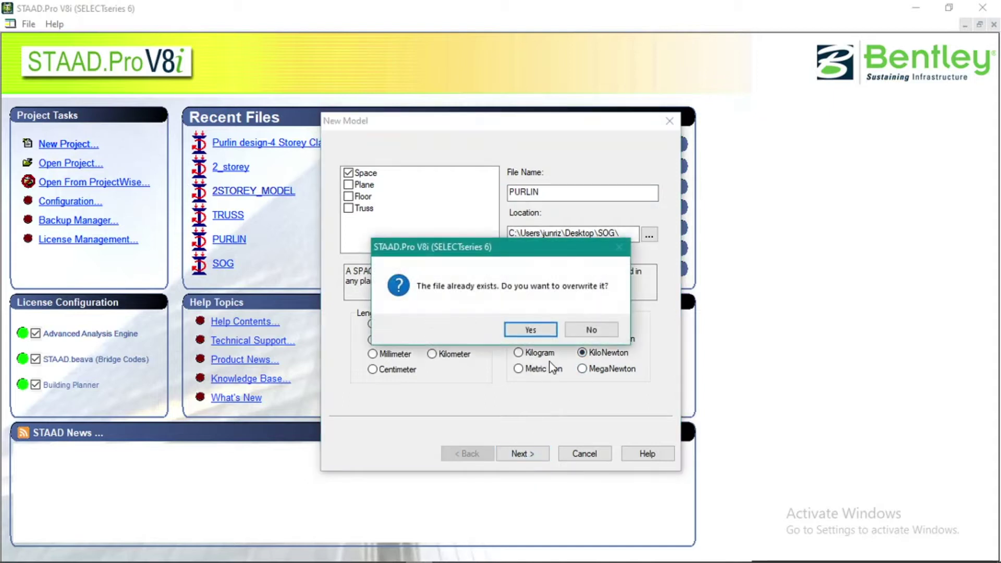
click(589, 331)
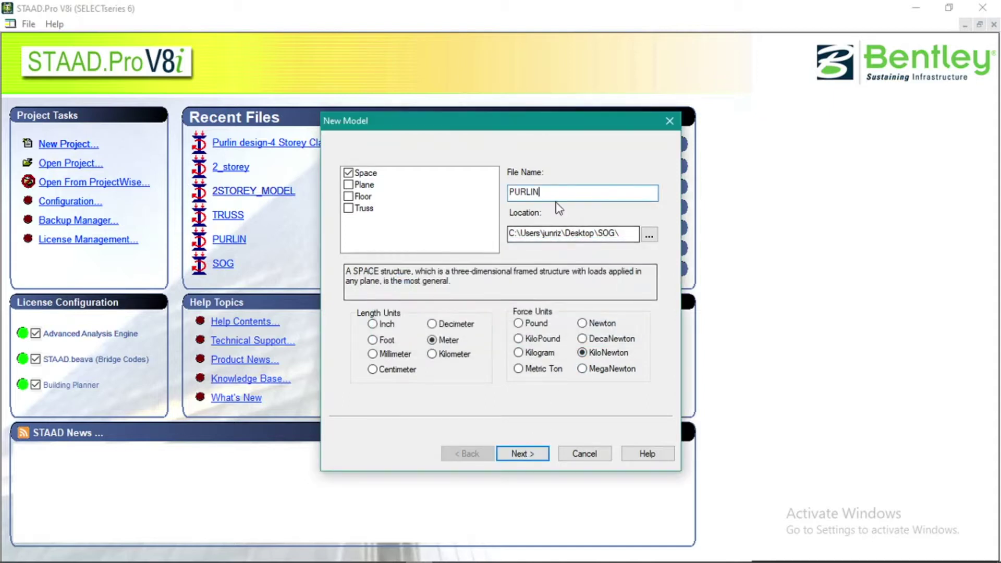
text(_SCHOOL)
click(524, 454)
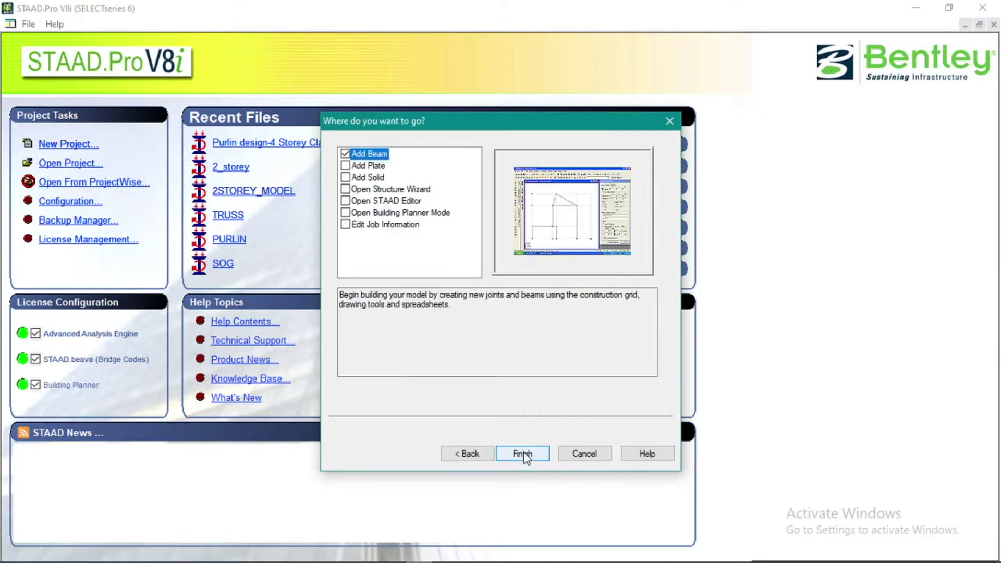
click(513, 455)
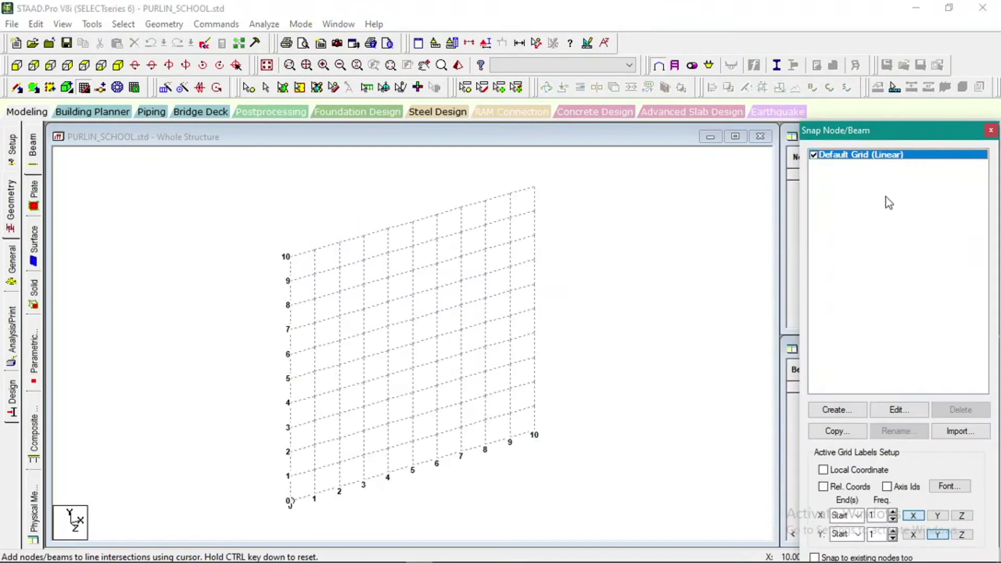
- Enter node 1 at coordinates 0, 0, 0 in the Nodes table
click(990, 130)
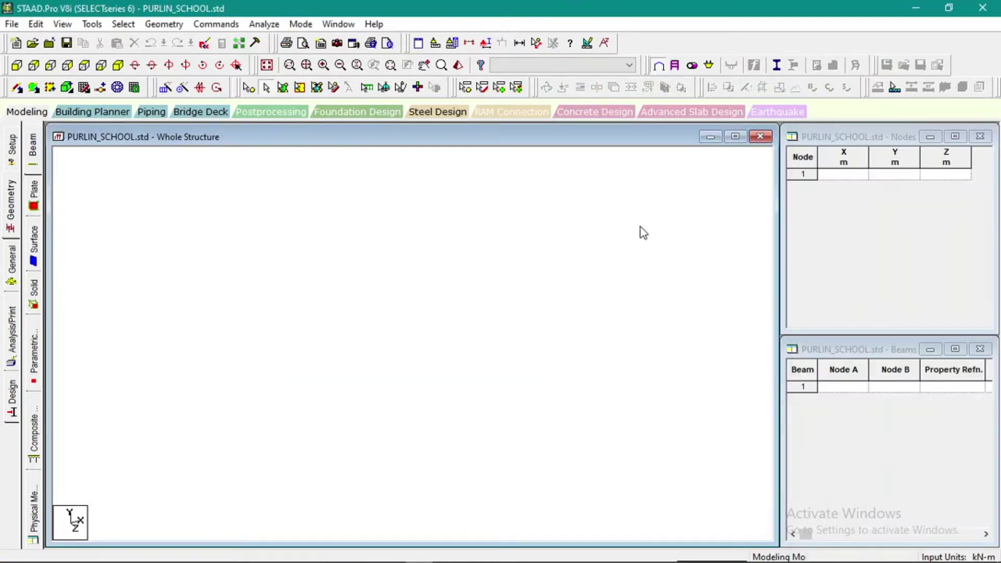
click(846, 176)
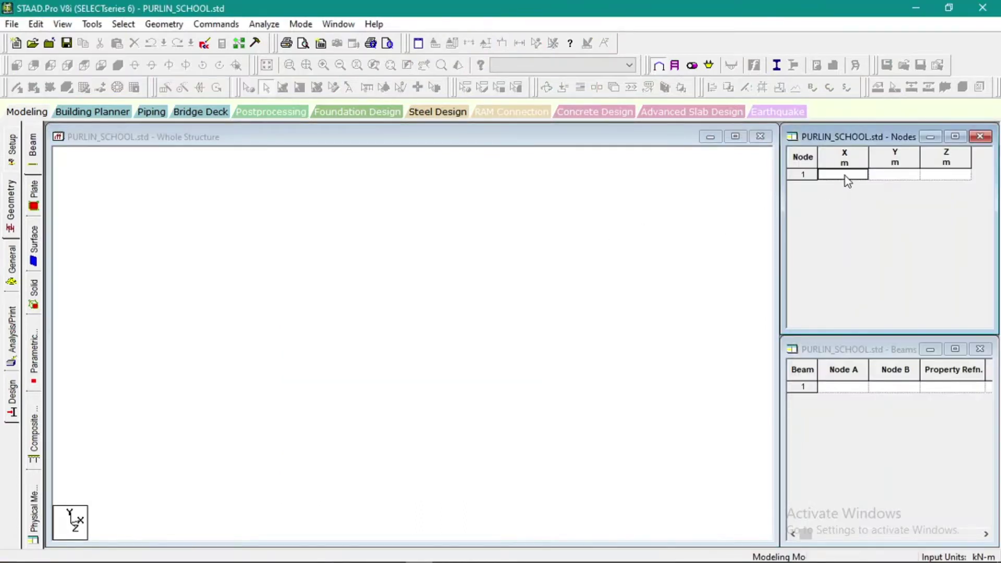
text(0)
click(904, 179)
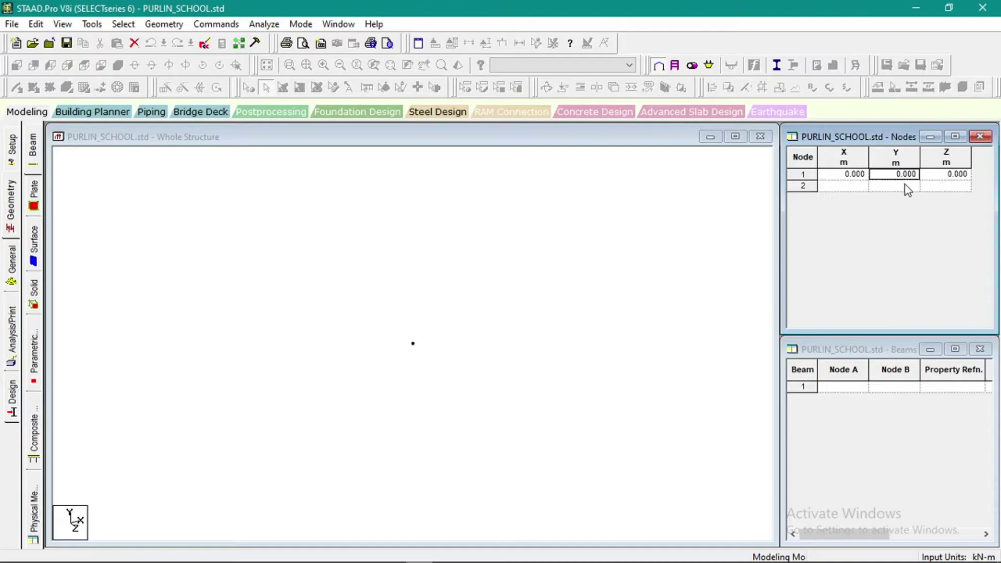
click(855, 186)
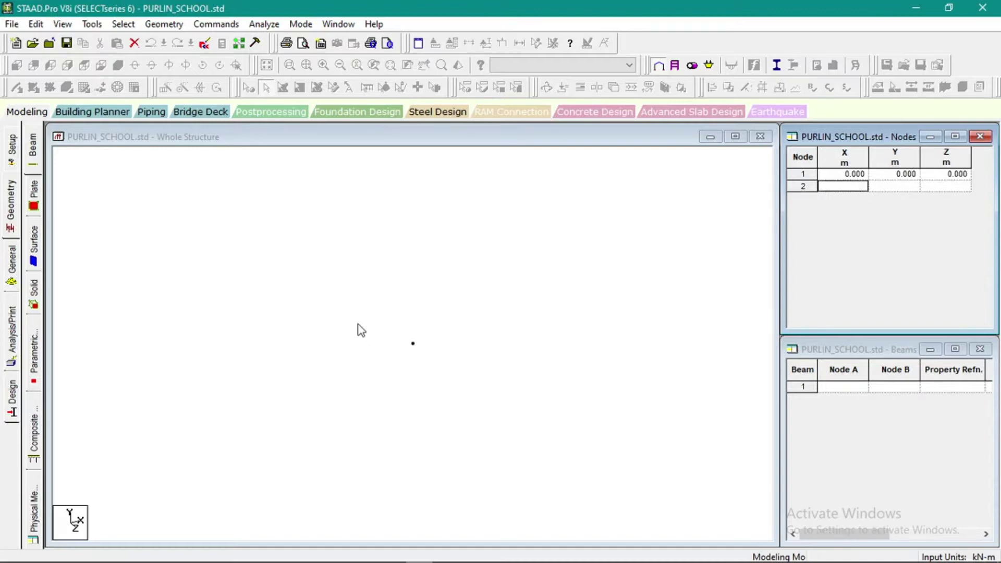
- Select node 1 at the origin with the Nodes cursor, then return to SketchUp
click(402, 328)
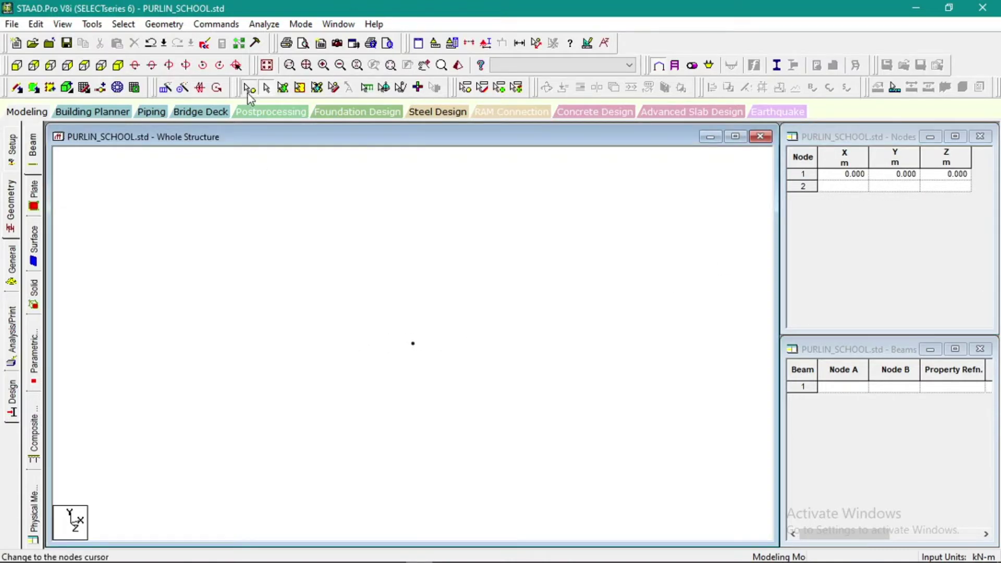
click(248, 88)
click(413, 343)
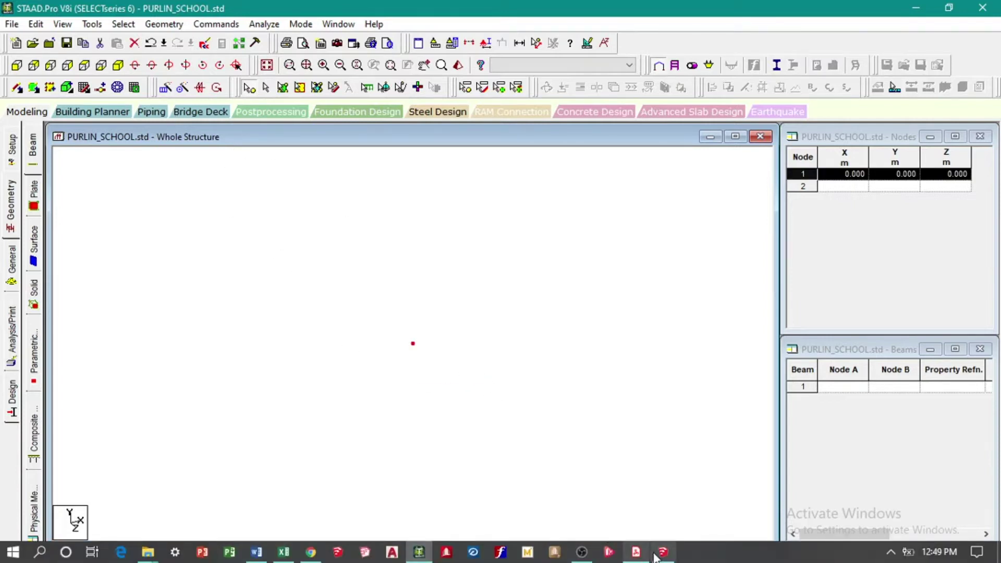
click(663, 551)
- Orbit the school model to view the roof trusses, then bring up Architectural.pdf
scroll(530, 274, down, 3)
mouse_move(405, 227)
middle_down()
mouse_move(419, 253)
mouse_move(397, 235)
middle_up()
middle_drag(470, 277, 459, 263)
scroll(454, 174, up, 2)
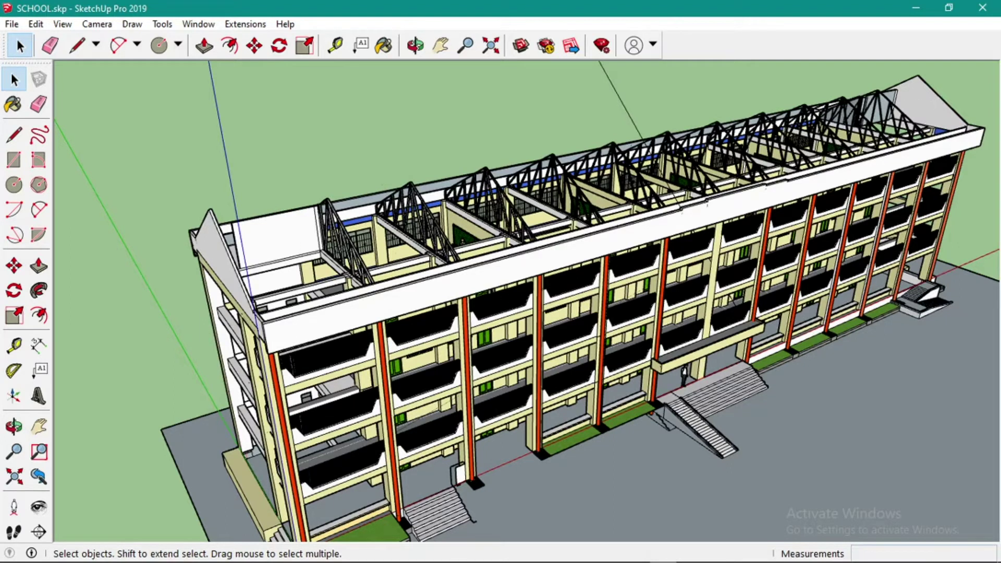
click(636, 555)
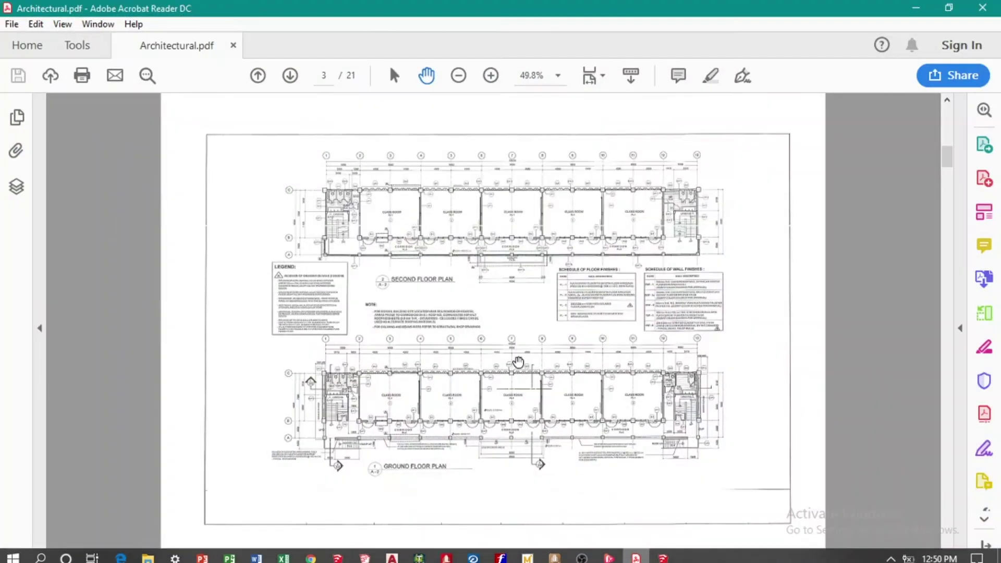
- Scroll through Architectural.pdf to the page 5 roof deck floor plan
scroll(415, 245, up, 2)
scroll(415, 245, down, 2)
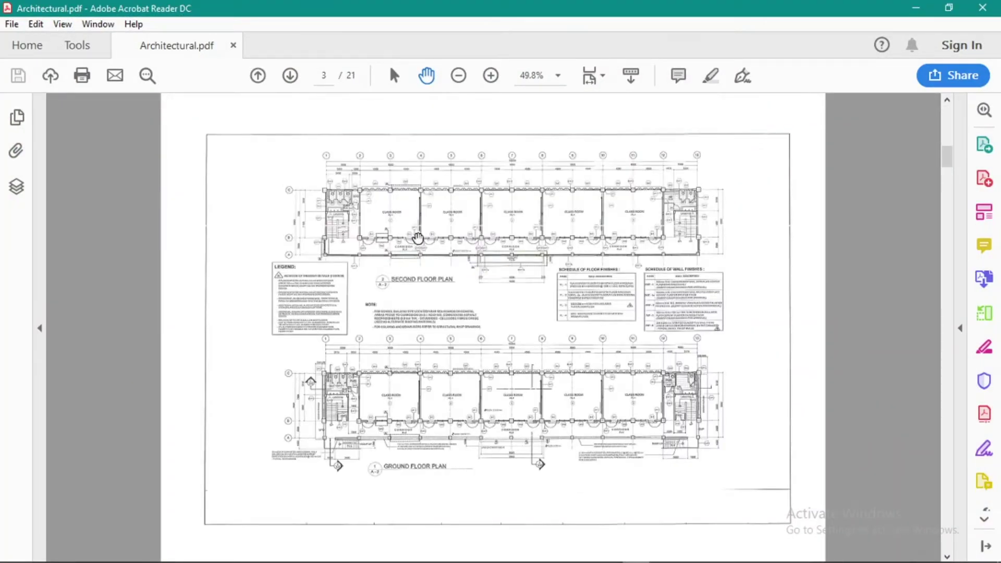
scroll(396, 208, down, 2)
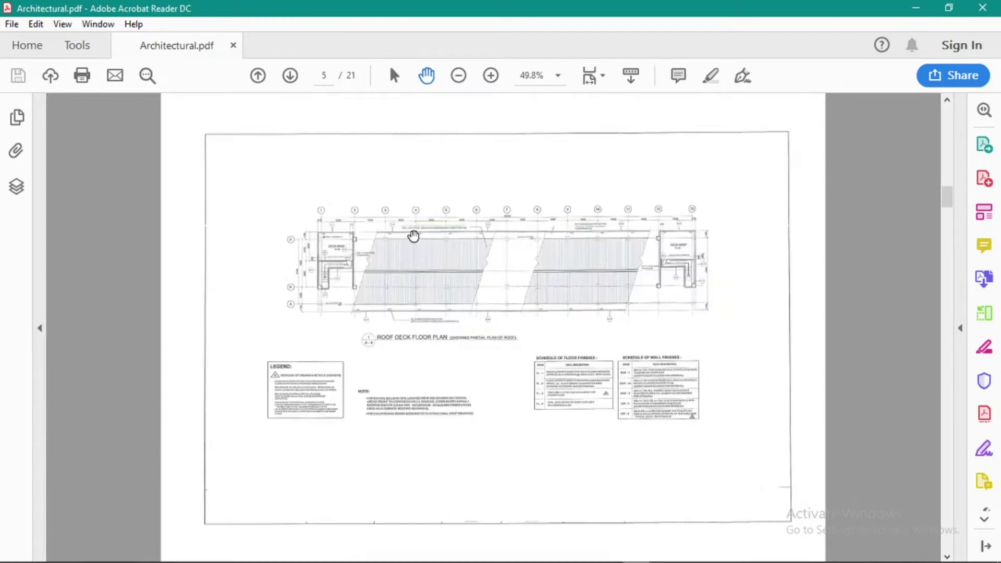
ctrl+scroll(404, 218, up, 3)
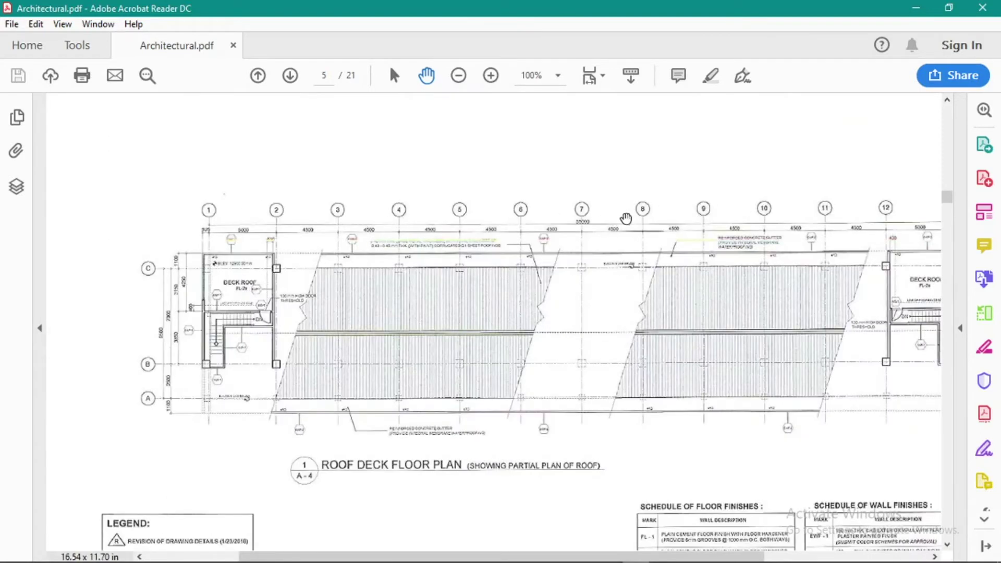
ctrl+scroll(626, 218, up, 4)
ctrl+scroll(504, 219, down, 4)
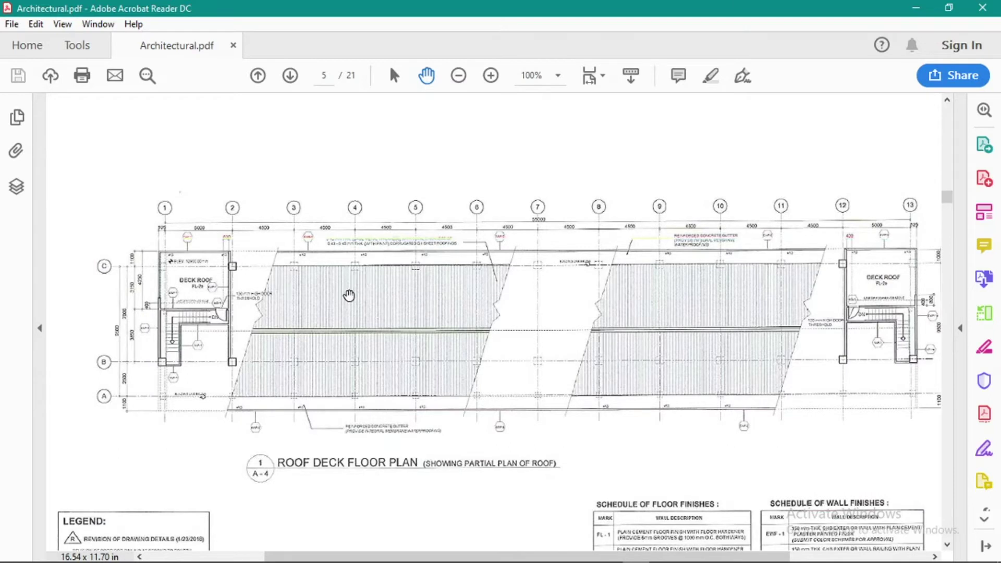
ctrl+scroll(105, 295, up, 1)
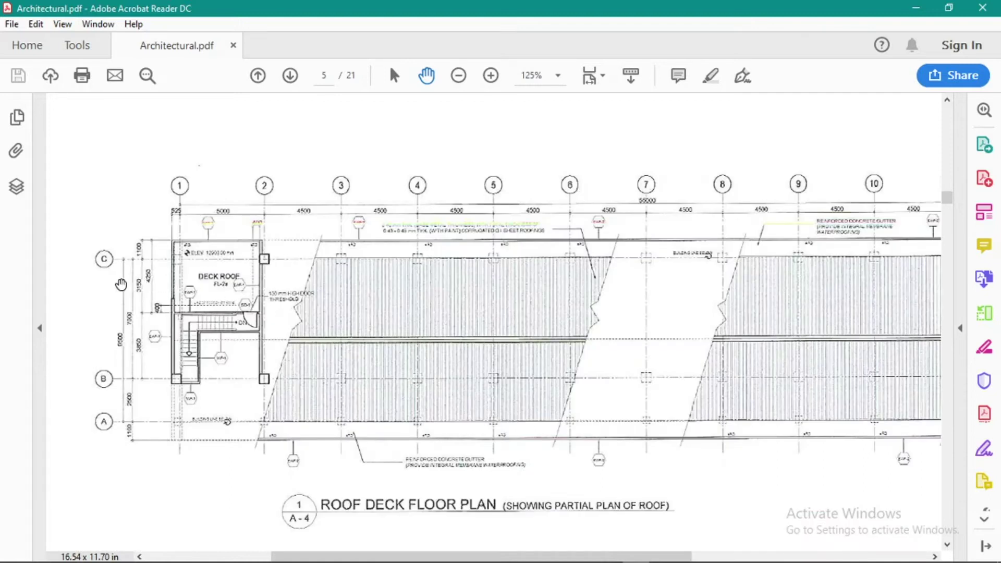
ctrl+scroll(90, 287, up, 1)
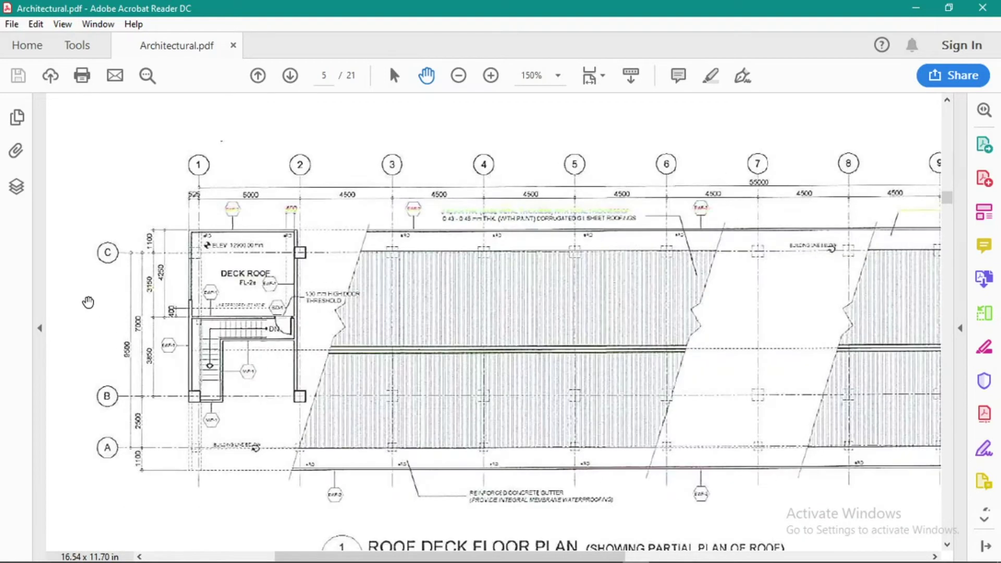
ctrl+scroll(89, 303, up, 1)
ctrl+scroll(252, 281, down, 3)
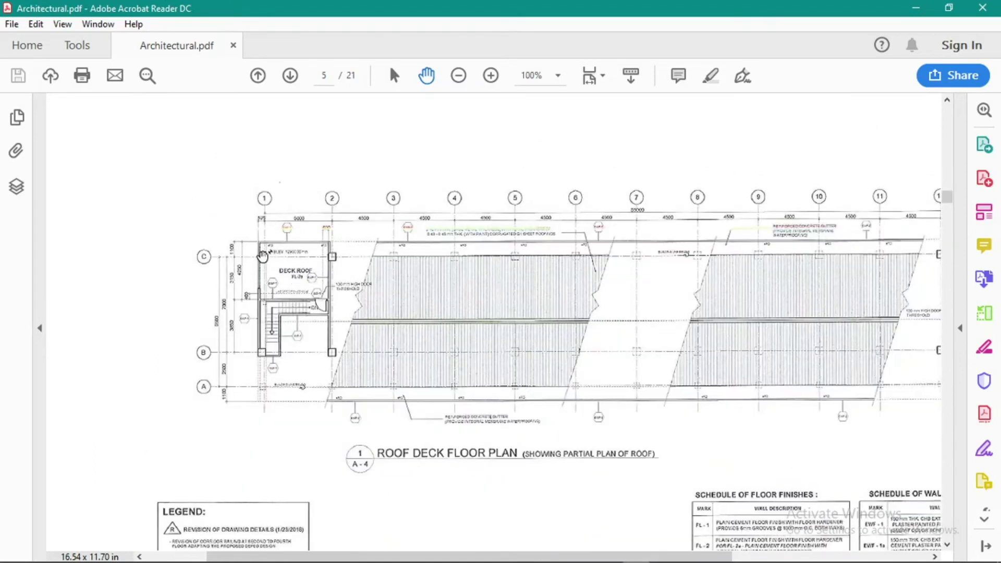
ctrl+scroll(266, 253, up, 3)
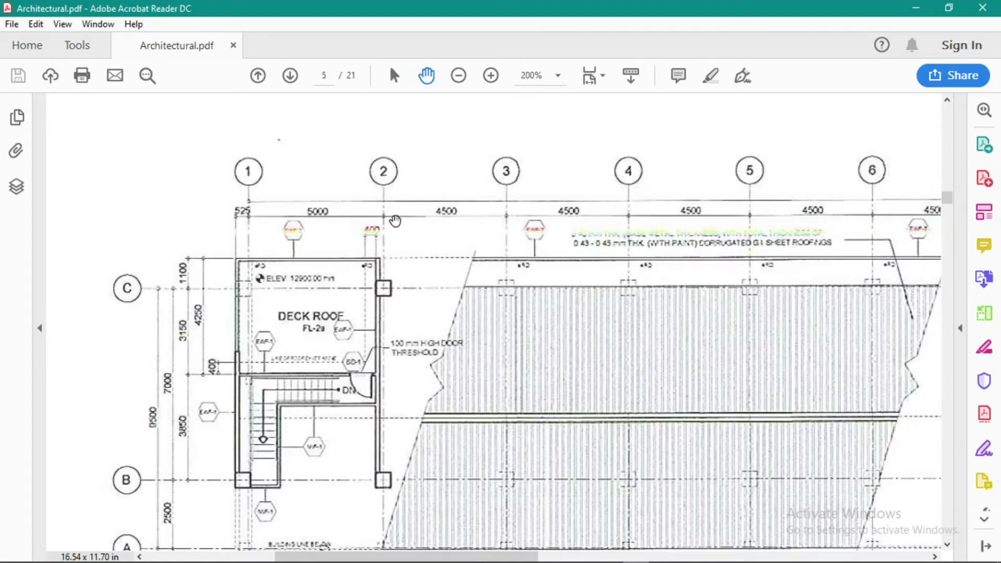
ctrl+scroll(358, 223, down, 3)
ctrl+scroll(357, 224, up, 3)
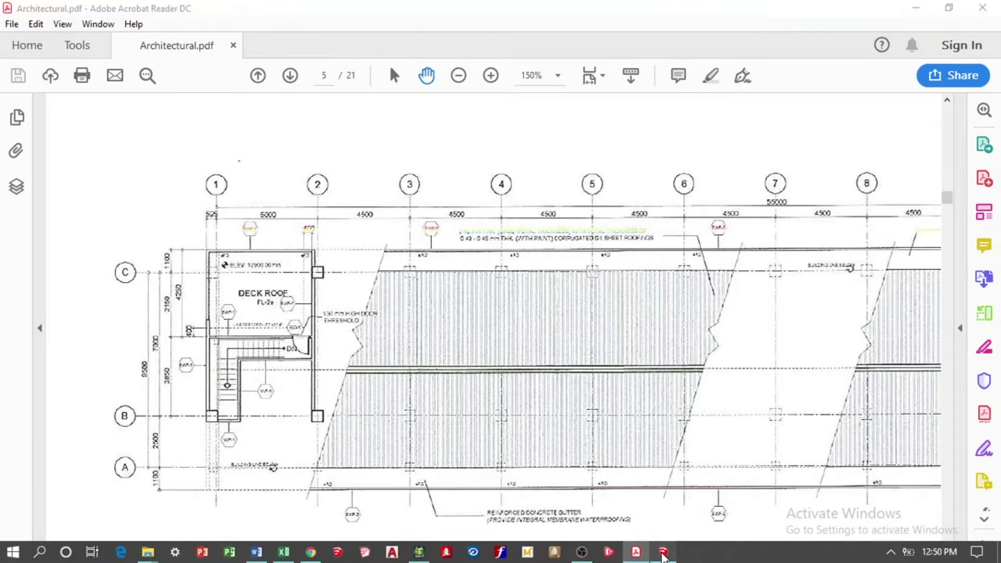
- Orbit the SketchUp school model briefly to compare the building
click(662, 552)
drag(375, 273, 225, 263)
key(space)
middle_drag(358, 294, 390, 229)
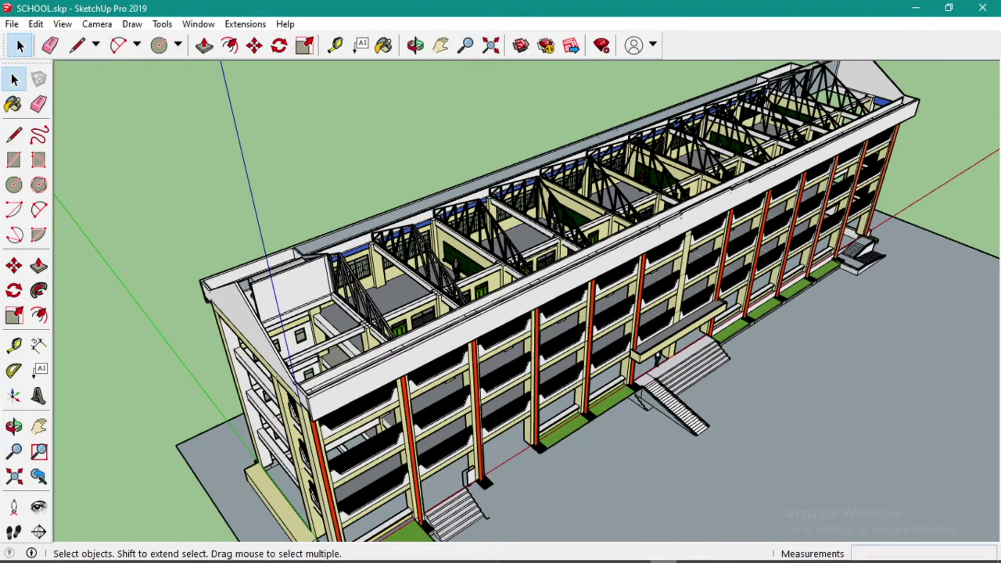
- Pan the roof deck plan from gridline 1 to 13 to read the 5000 and 4500 spacings
click(636, 559)
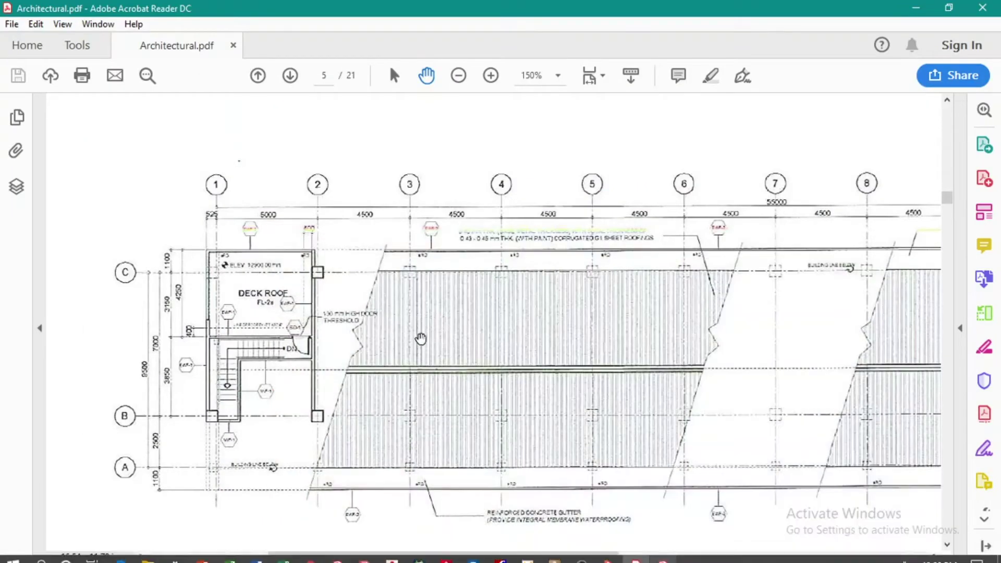
scroll(261, 249, down, 2)
scroll(260, 250, up, 2)
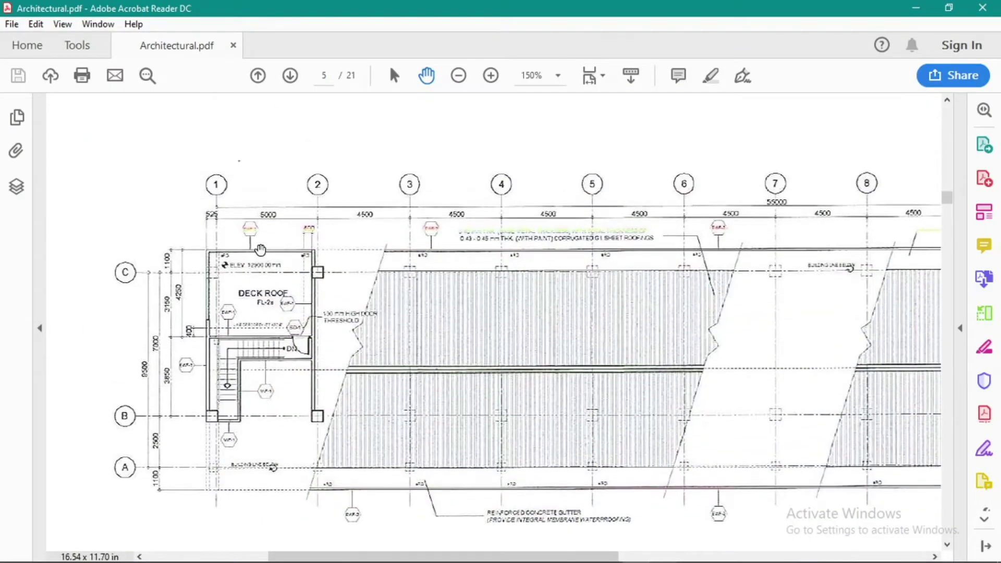
ctrl+scroll(183, 221, down, 1)
ctrl+scroll(300, 256, down, 1)
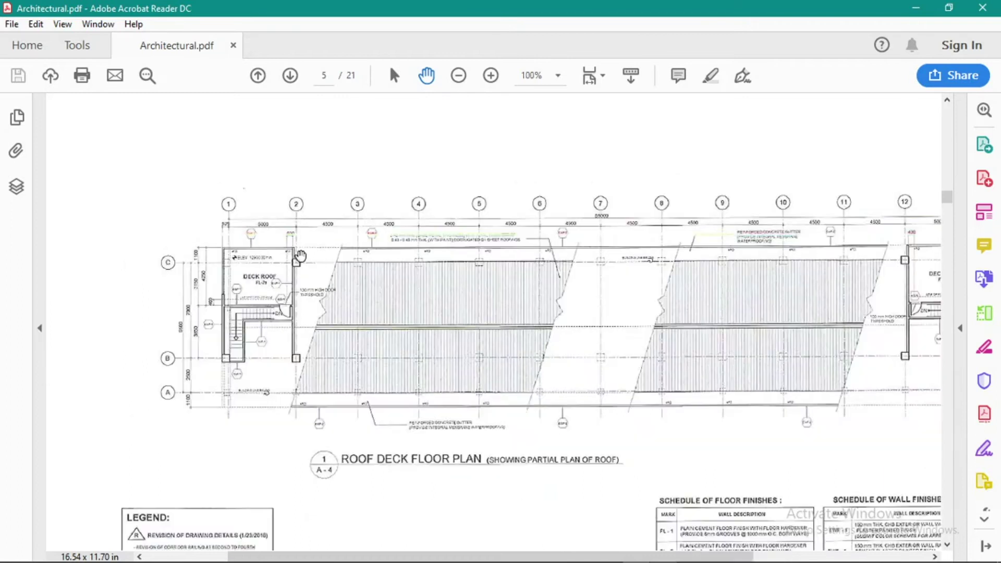
mouse_move(490, 286)
mouse_down()
mouse_move(446, 284)
mouse_move(405, 299)
mouse_up()
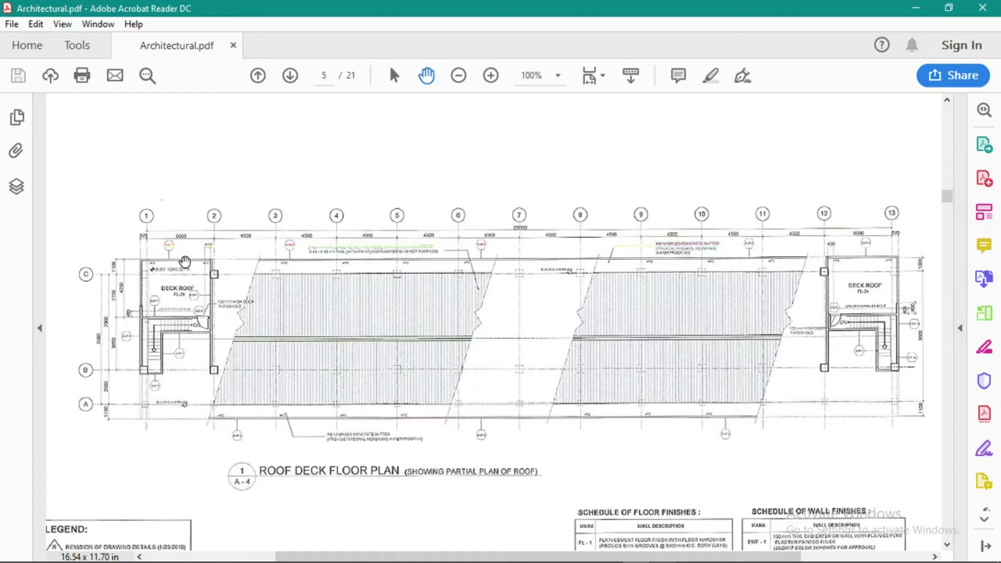
ctrl+scroll(175, 251, up, 2)
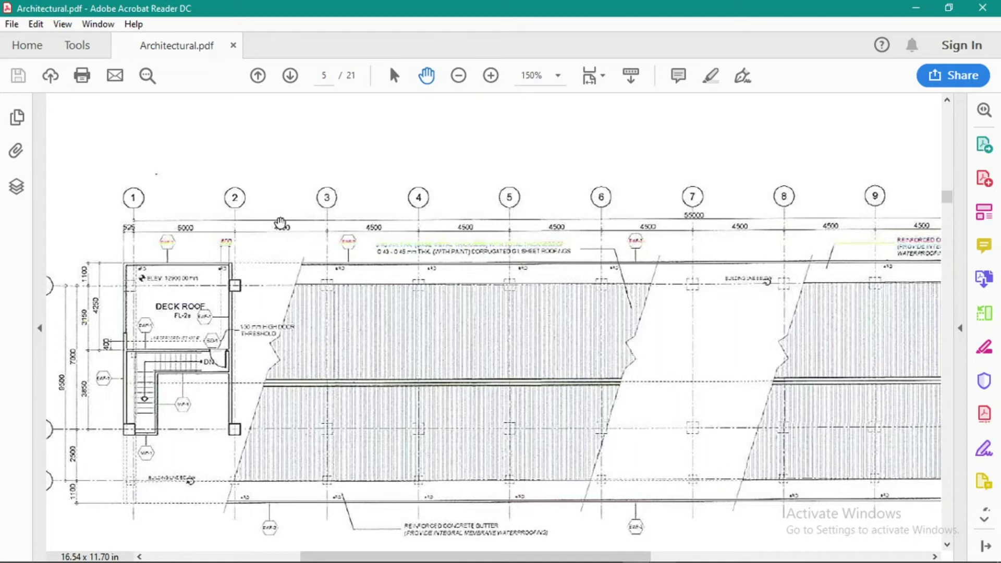
mouse_move(278, 224)
mouse_down()
mouse_move(347, 237)
mouse_move(142, 241)
mouse_up()
drag(735, 271, 343, 273)
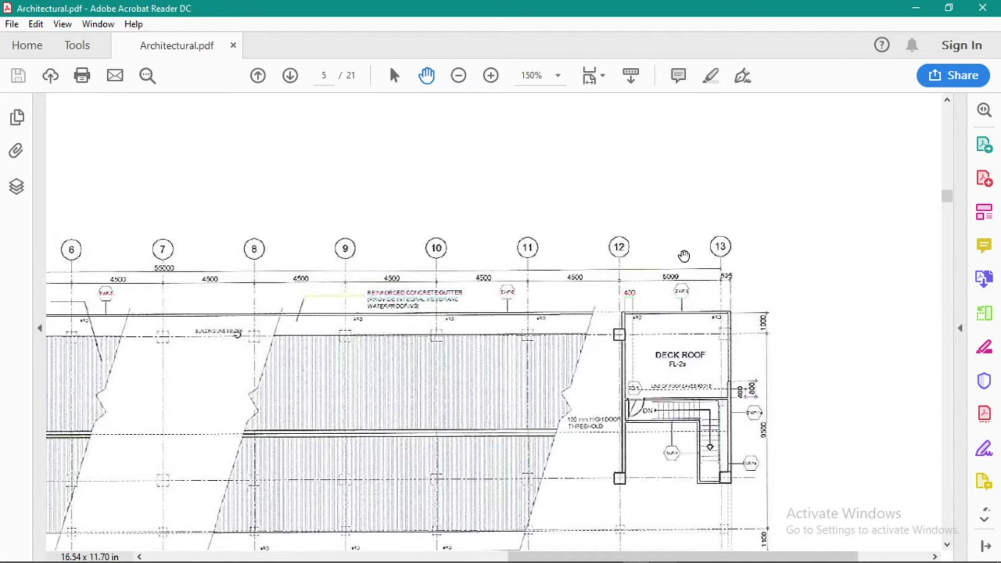
ctrl+scroll(671, 275, up, 1)
ctrl+scroll(671, 276, up, 2)
ctrl+scroll(671, 277, down, 5)
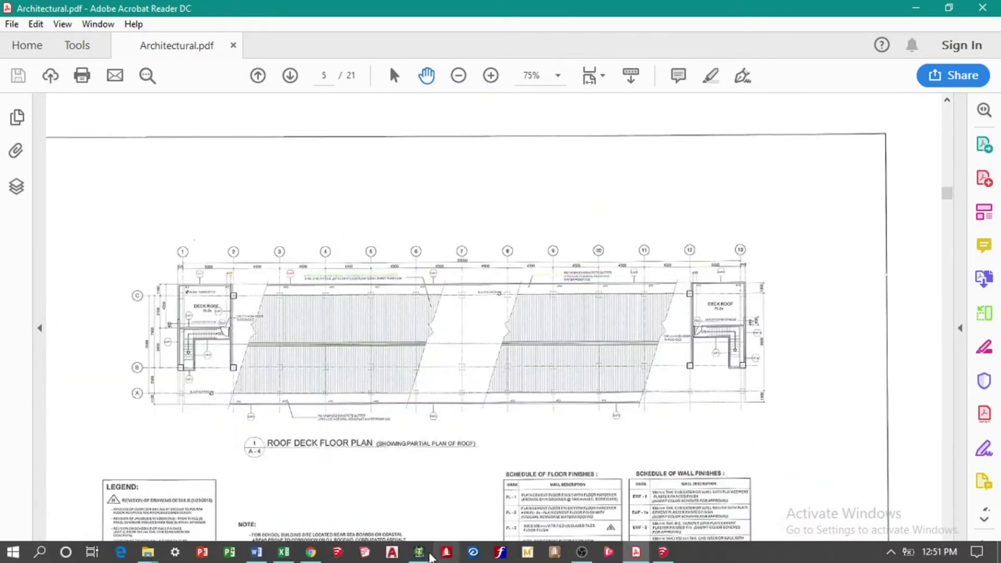
click(418, 552)
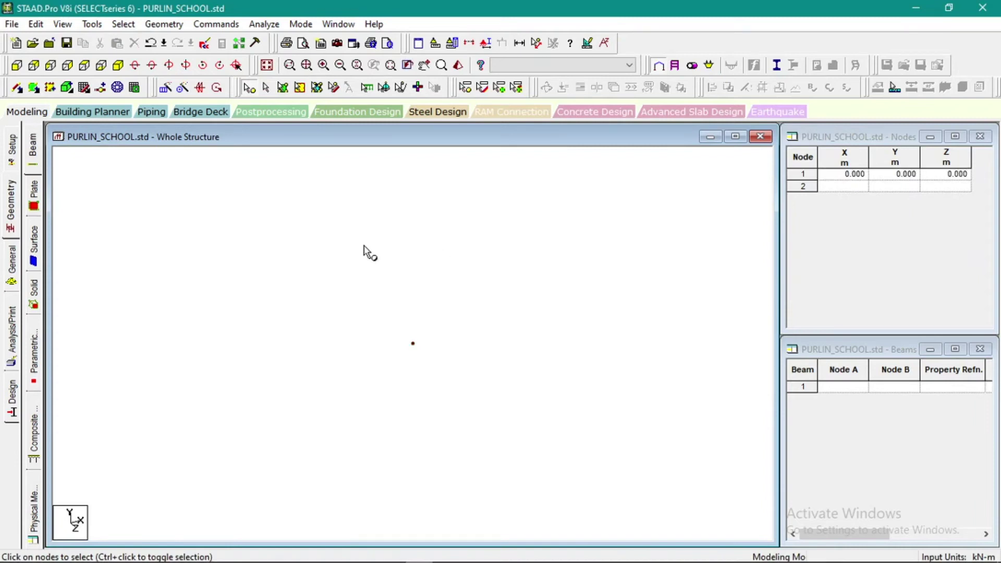
- Select node 1 and set up a Translational Repeat along X with 12 steps
drag(336, 285, 434, 349)
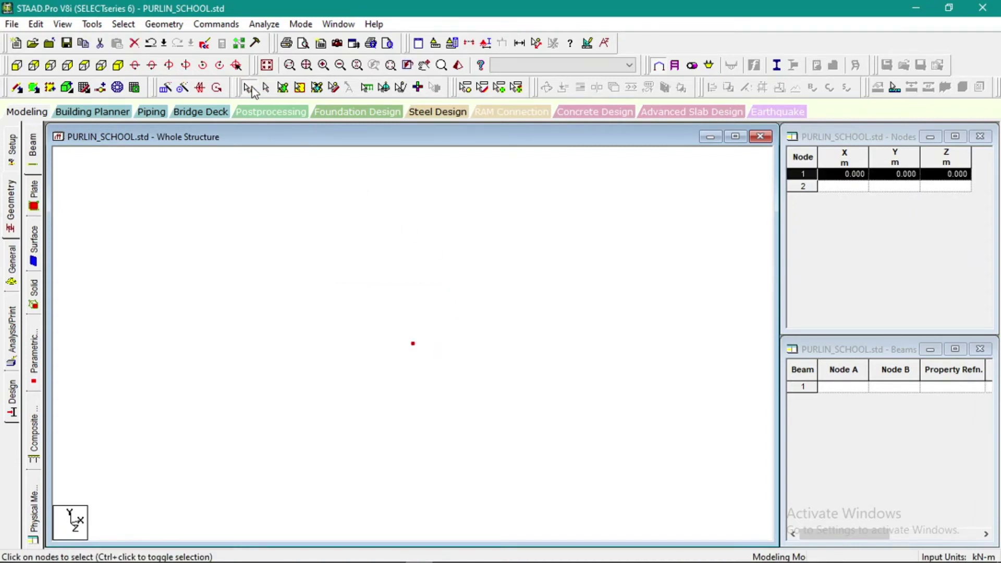
drag(402, 306, 434, 350)
click(166, 88)
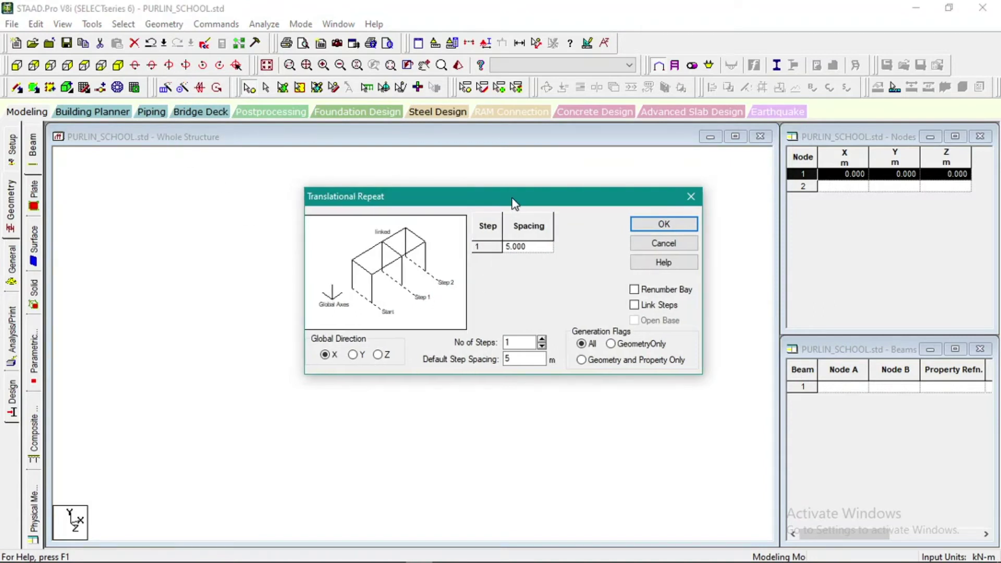
drag(514, 201, 753, 290)
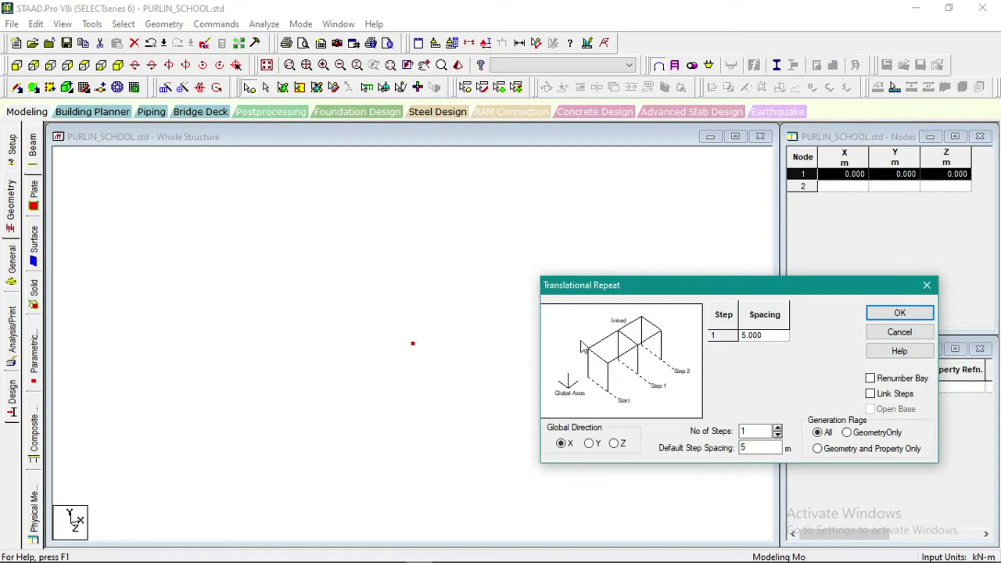
drag(651, 295, 561, 270)
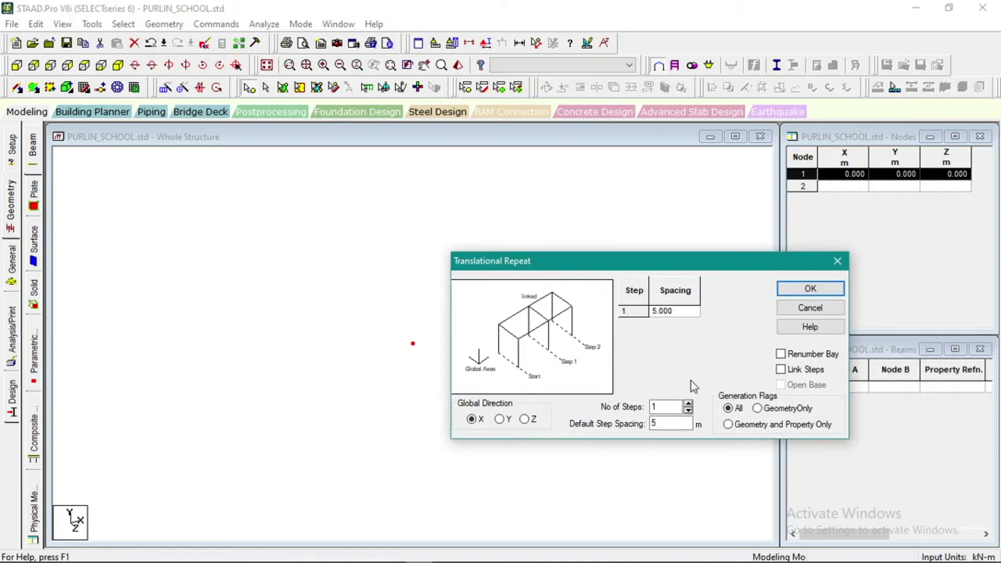
click(689, 404)
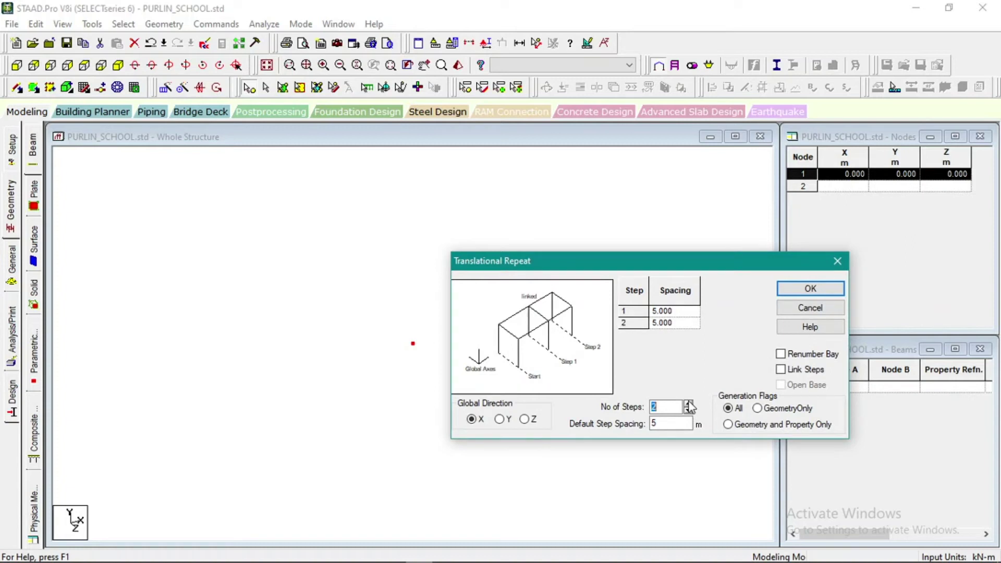
click(689, 404)
click(688, 403)
click(688, 404)
click(688, 403)
click(688, 403)
click(688, 404)
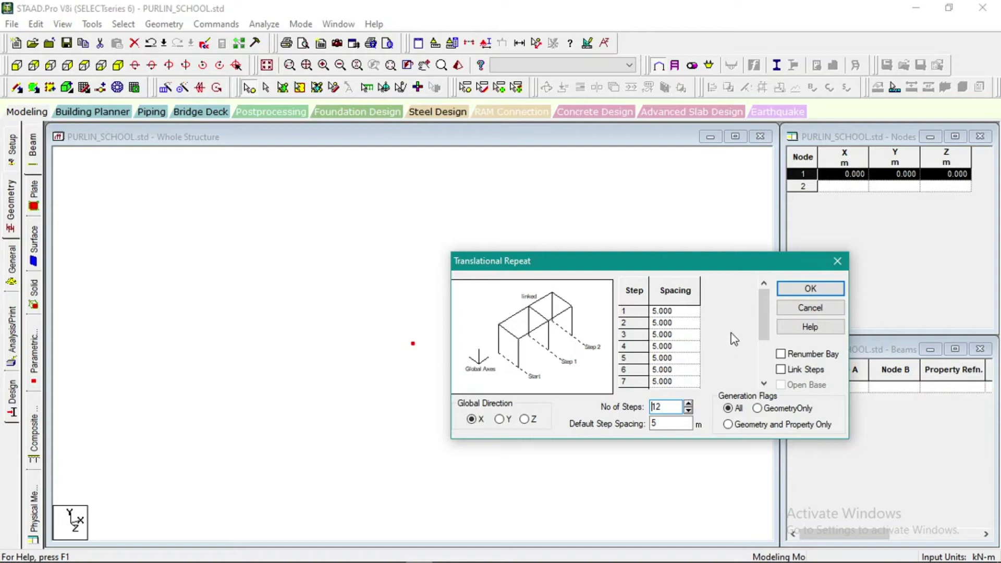
- Set the repeat spacings to 4.5 m for the middle steps and 5 m for step 12
click(677, 323)
drag(678, 326, 648, 324)
text(4)
key(Return)
key(Down)
key(ctrl+v)
key(Down)
key(ctrl+v)
key(Down)
key(ctrl+v)
key(Down)
key(ctrl+v)
key(Down)
key(ctrl+v)
key(Down)
key(ctrl+v)
key(Down)
key(ctrl+v)
key(Down)
key(ctrl+v)
key(Down)
key(ctrl+v)
key(Down)
key(ctrl+v)
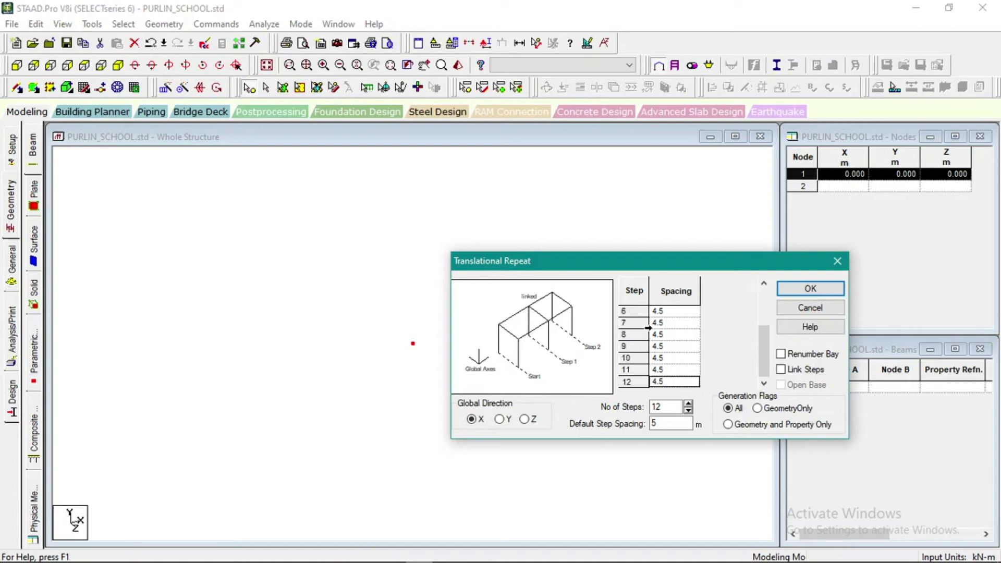
text(5)
key(Up)
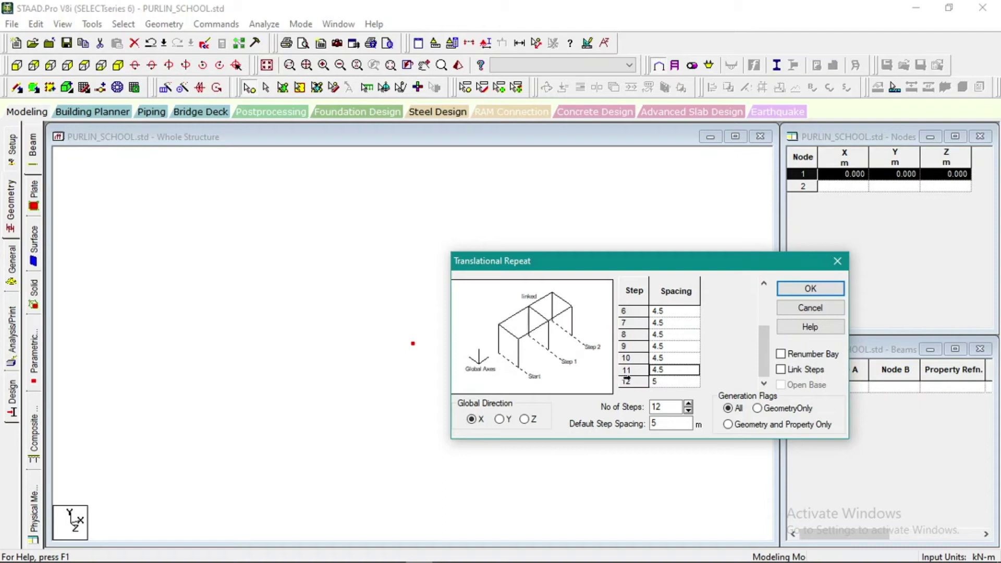
- Link the steps with beams and generate the 12 new nodes and beams
click(780, 369)
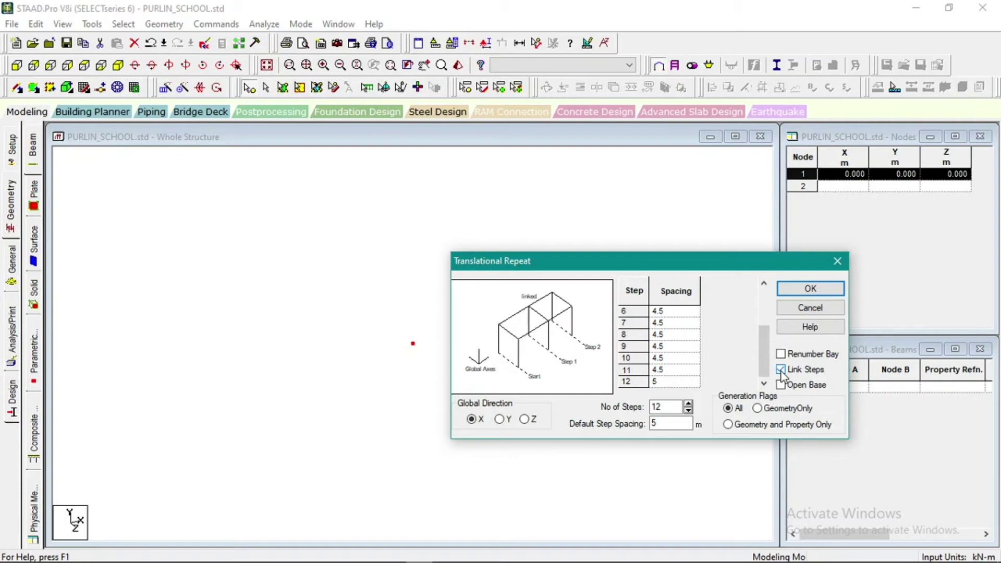
drag(564, 265, 365, 98)
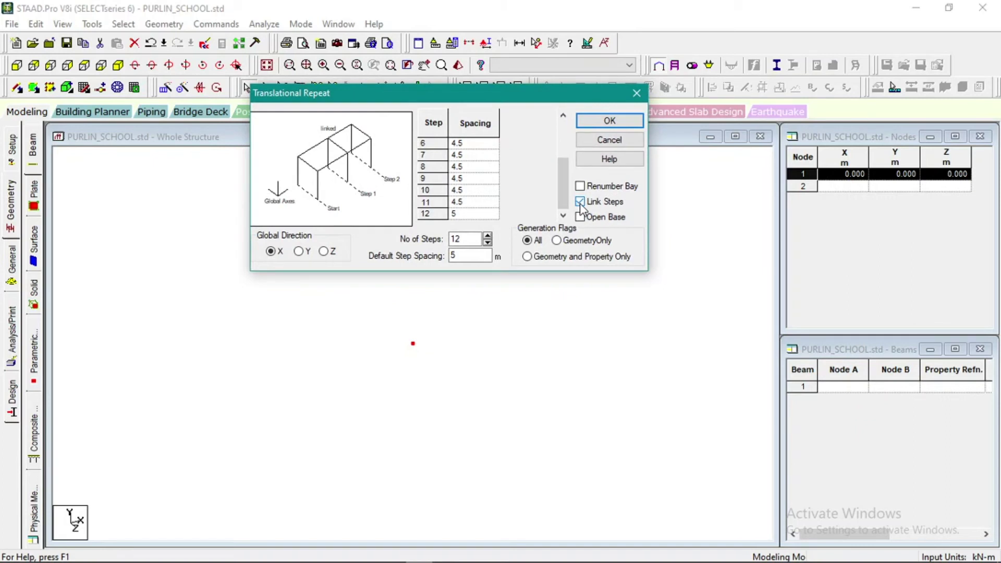
click(608, 120)
- Clear the selection and display node numbers 1–13 along the purlin line
scroll(584, 285, down, 1)
scroll(164, 430, up, 2)
scroll(165, 429, up, 1)
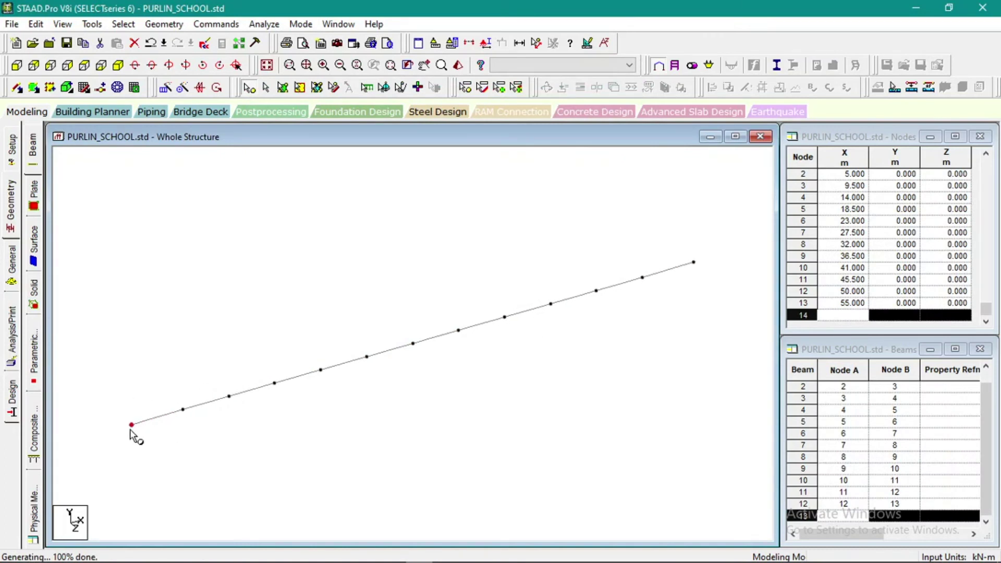
click(137, 377)
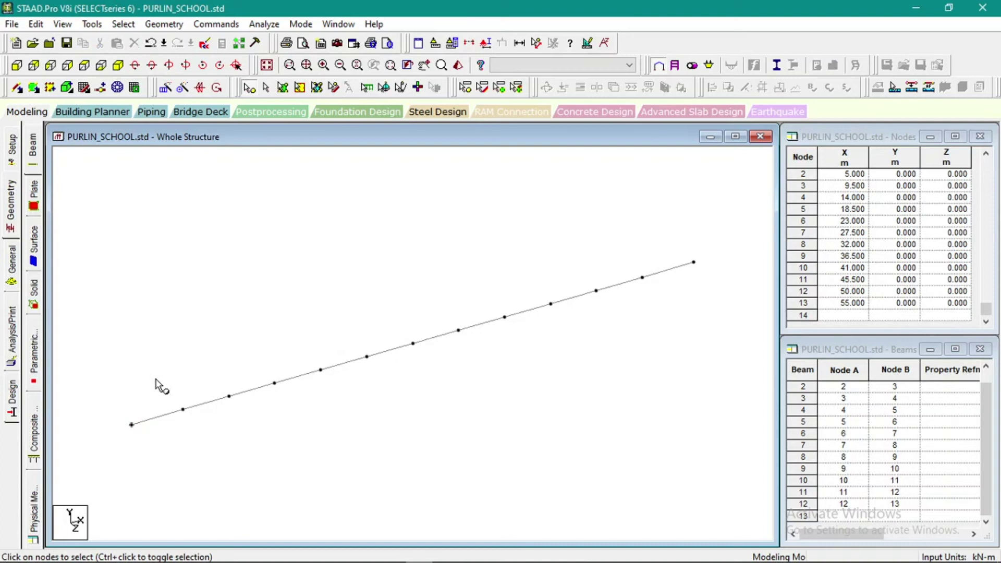
key(shift+n)
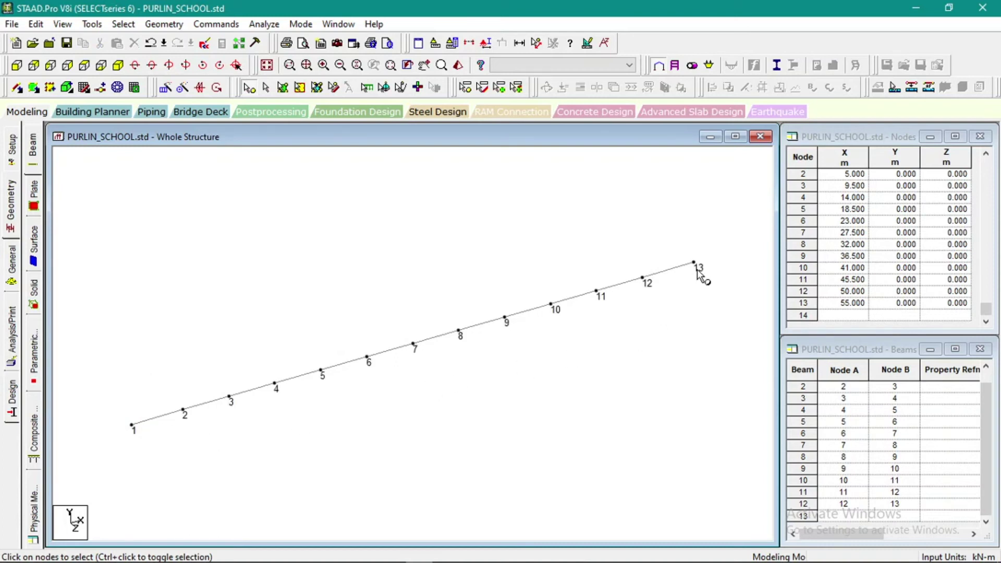
mouse_move(688, 558)
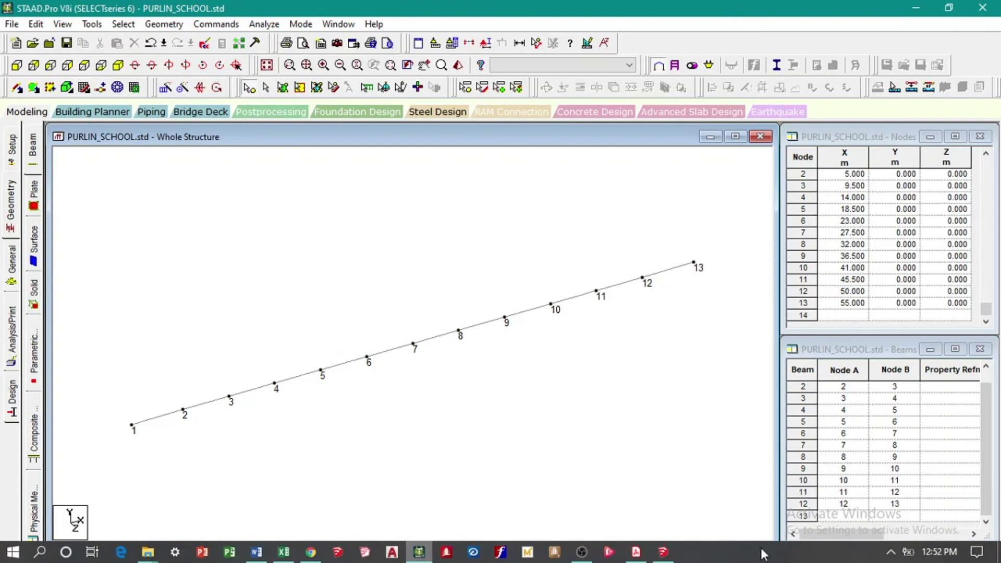
click(636, 552)
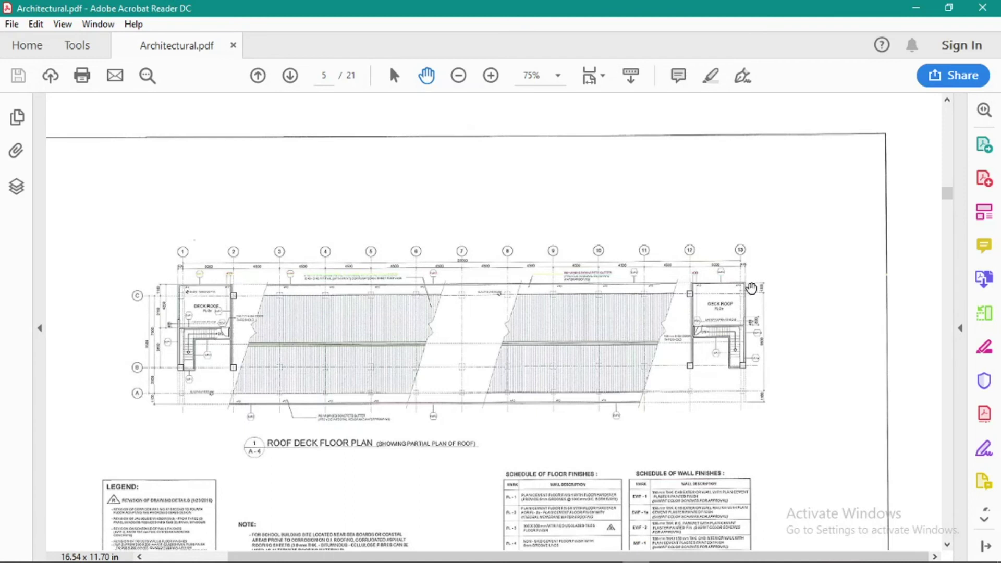
- Back in STAAD, measure the node 1 to node 2 distance (5.000 m)
click(420, 554)
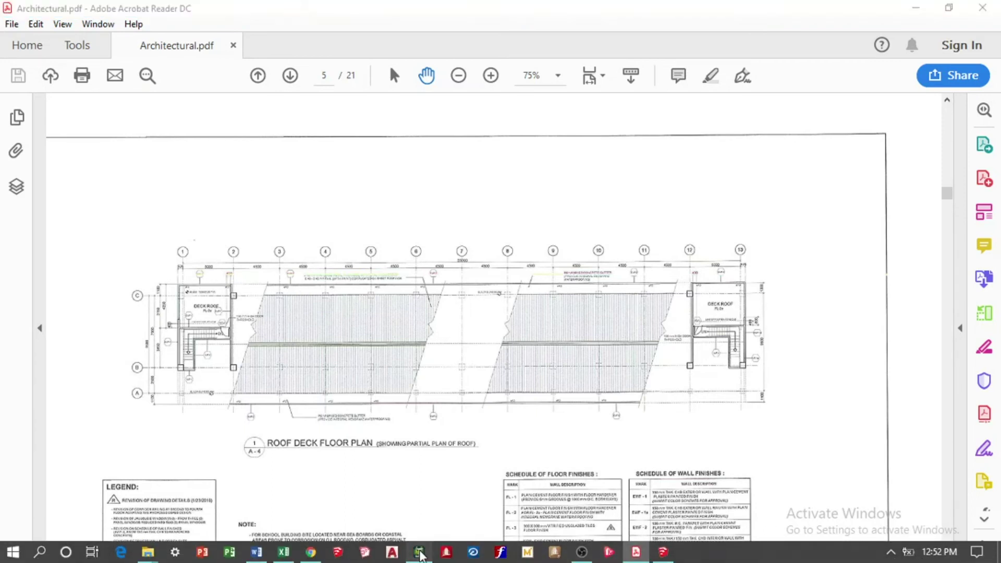
click(536, 46)
click(132, 425)
click(184, 411)
- Measure spans between nodes 12–13, 2–3, 3–4 and 6–7 to confirm 5 m and 4.5 m
click(645, 278)
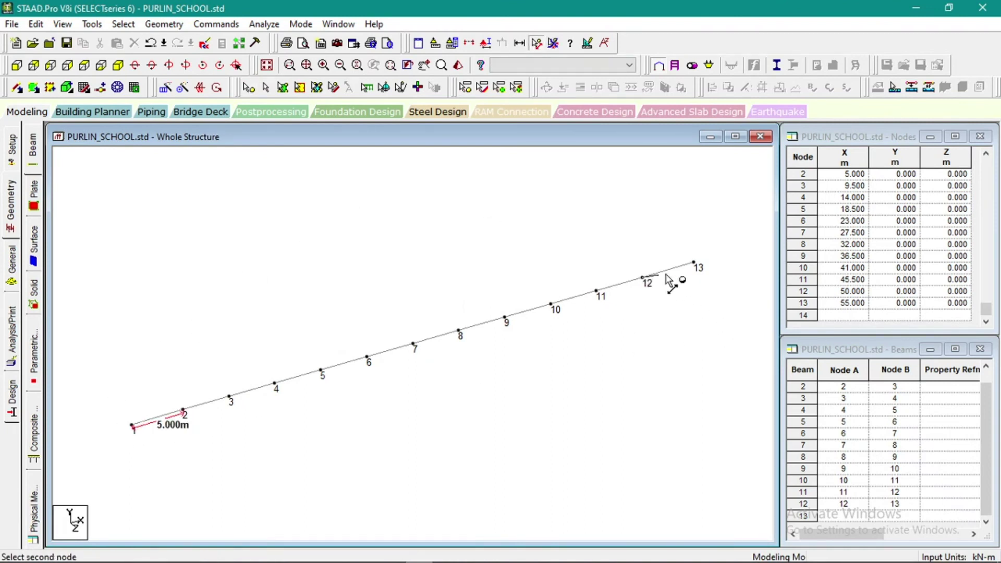
click(694, 262)
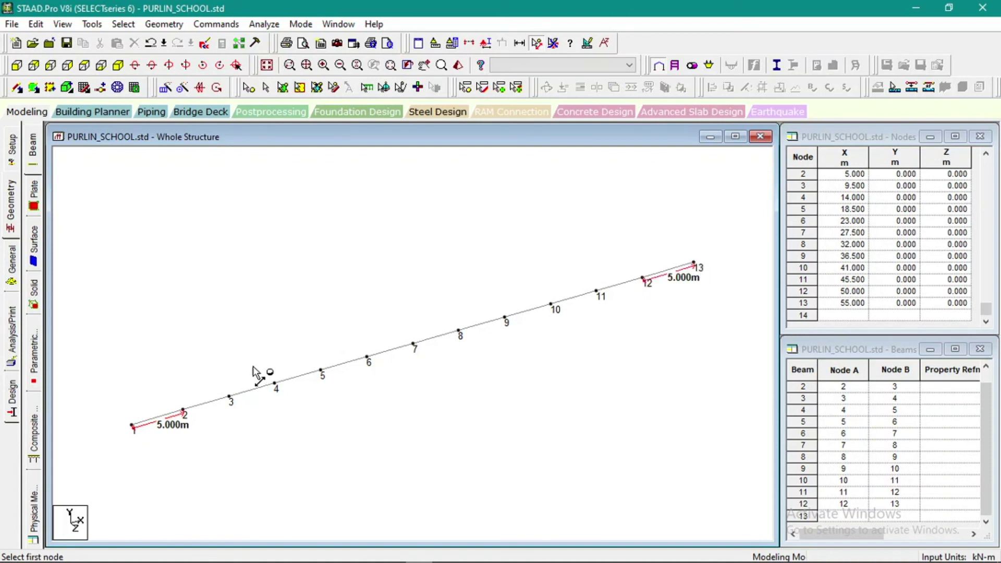
click(184, 411)
click(230, 397)
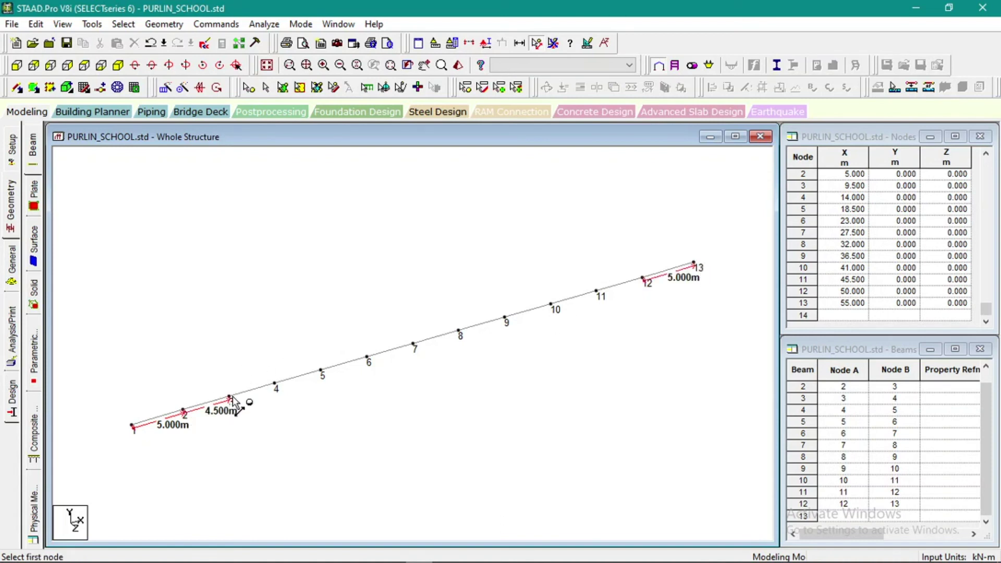
click(231, 398)
click(274, 385)
click(367, 358)
click(414, 345)
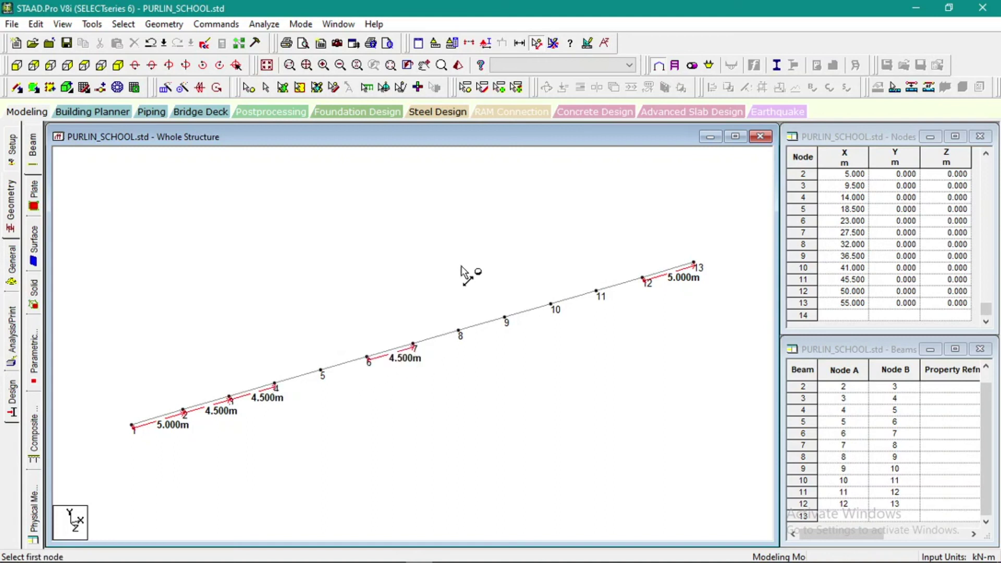
- Remove all distance dimensions and hide the beam and node number labels
click(553, 43)
scroll(402, 311, down, 3)
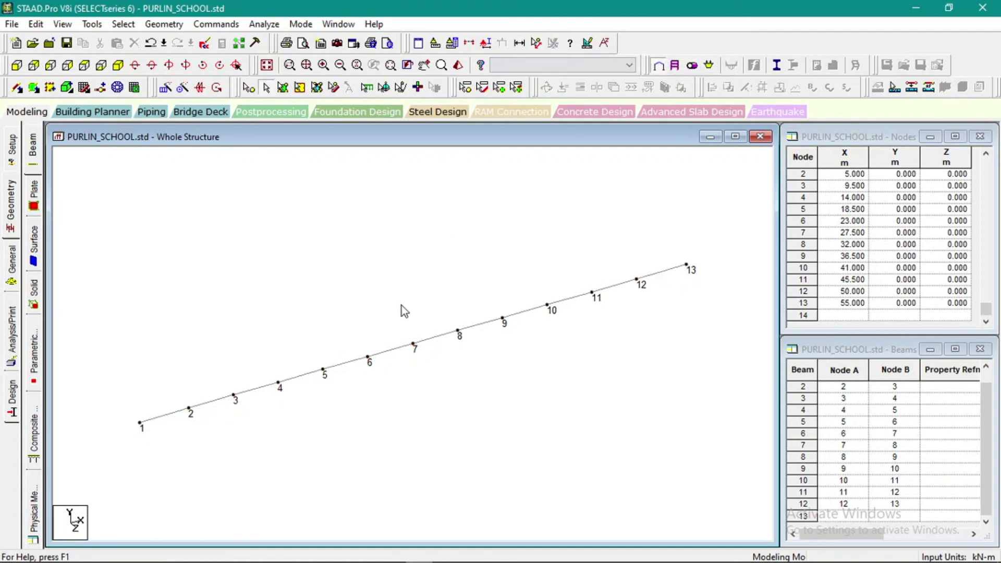
scroll(270, 369, up, 1)
key(shift+b)
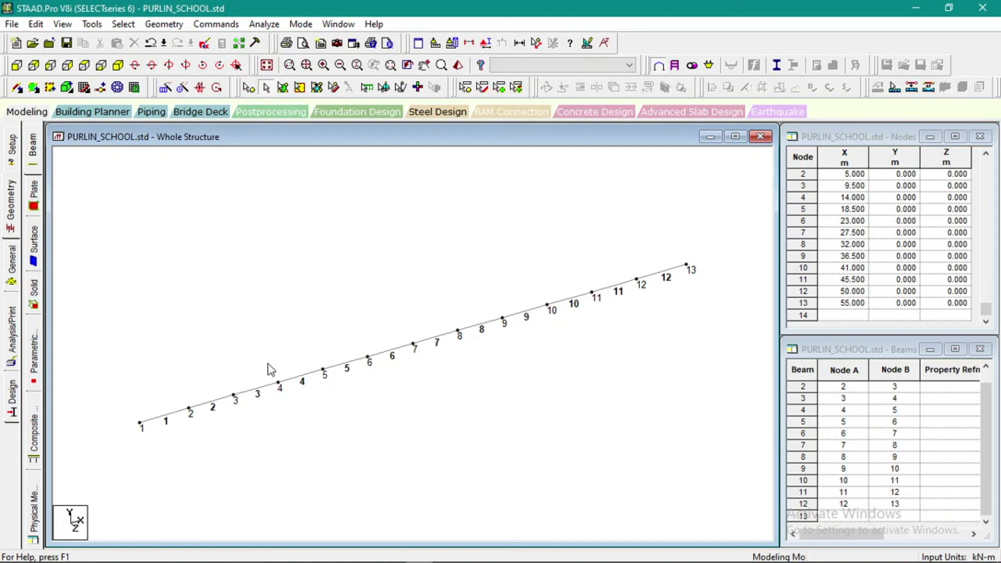
scroll(162, 433, up, 2)
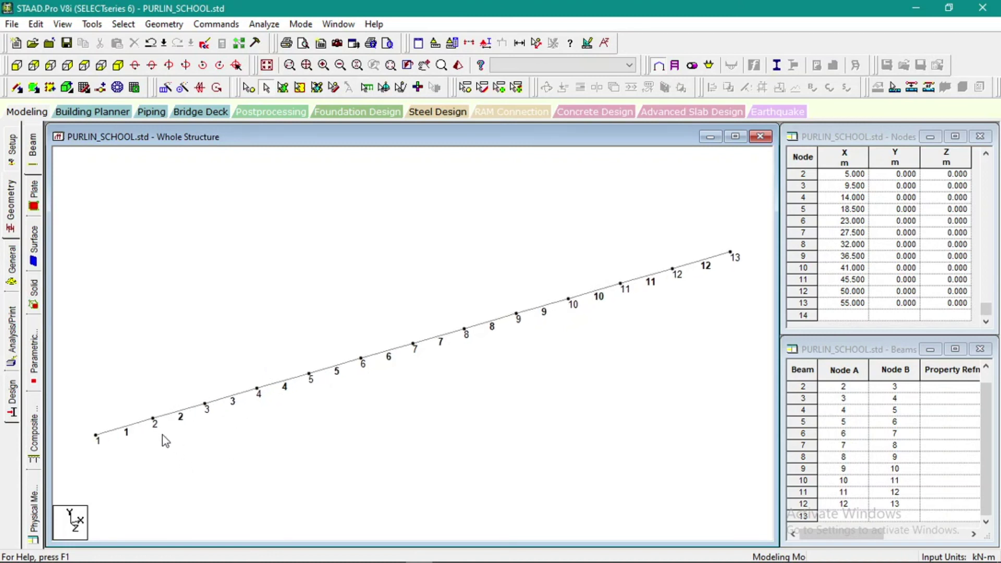
key(shift+b)
key(shift+n)
scroll(512, 327, down, 1)
scroll(478, 334, down, 1)
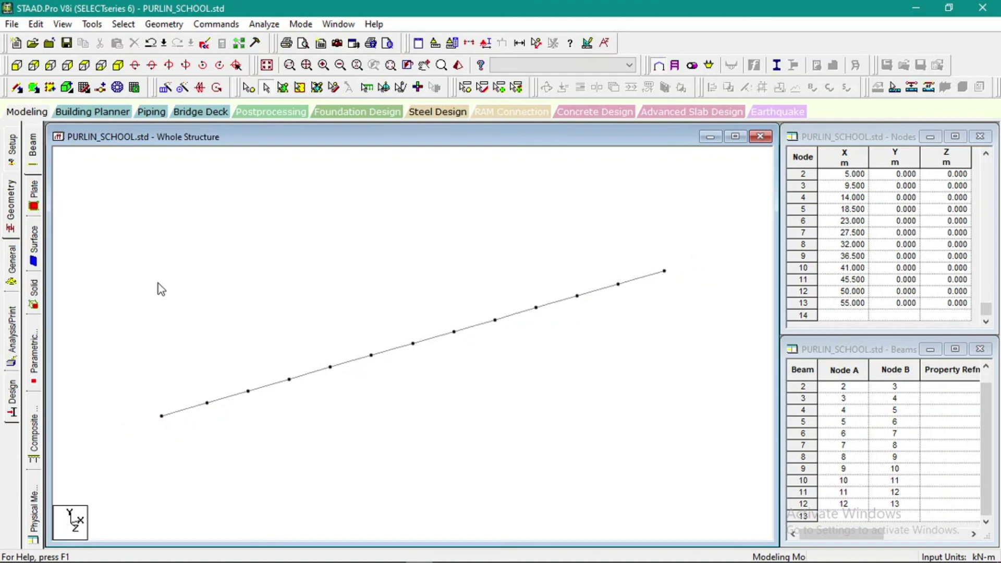